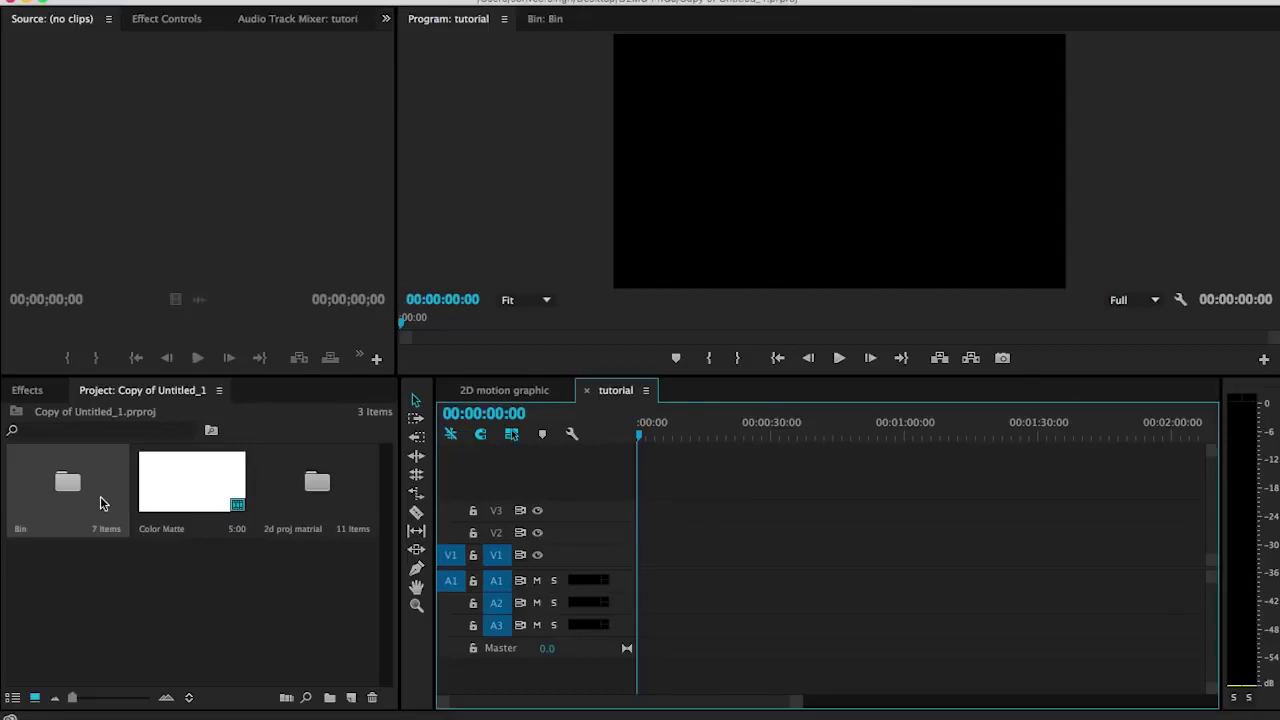
Step: Create a new project bin named 'croma' and open it in its own window
{"action": "left_click", "coordinate": [89, 506]}
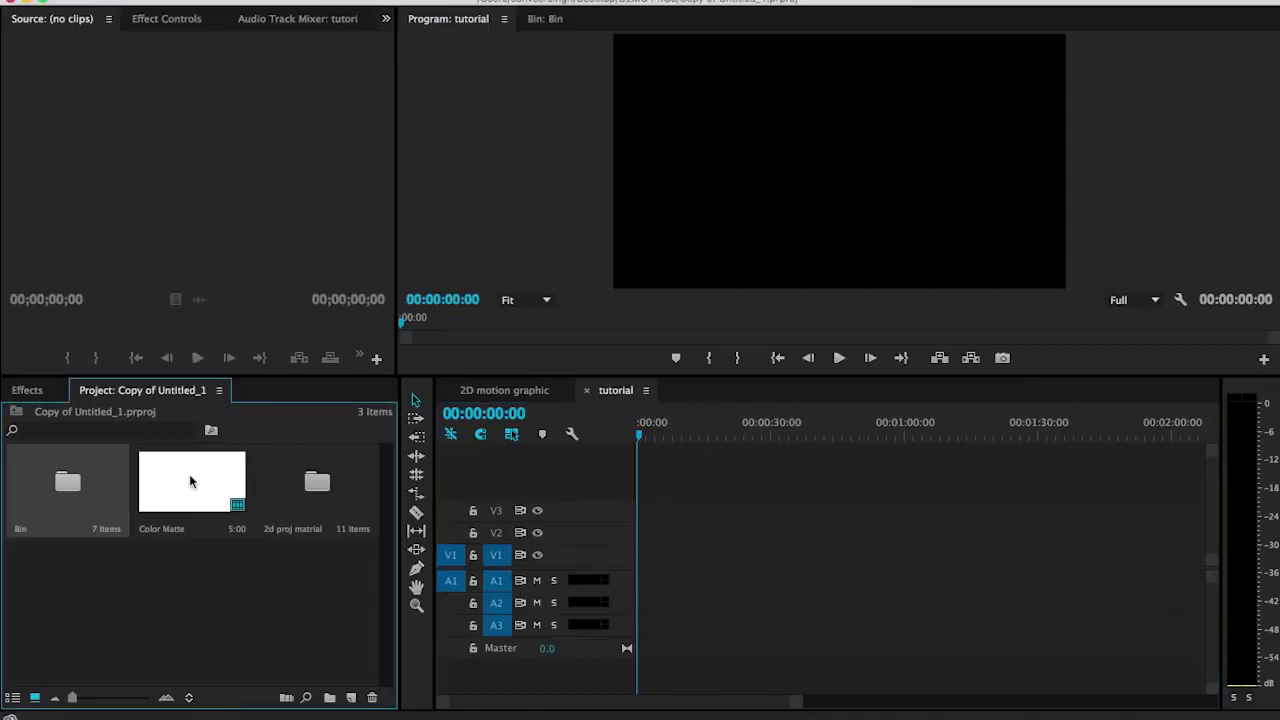
{"action": "left_click", "coordinate": [330, 699]}
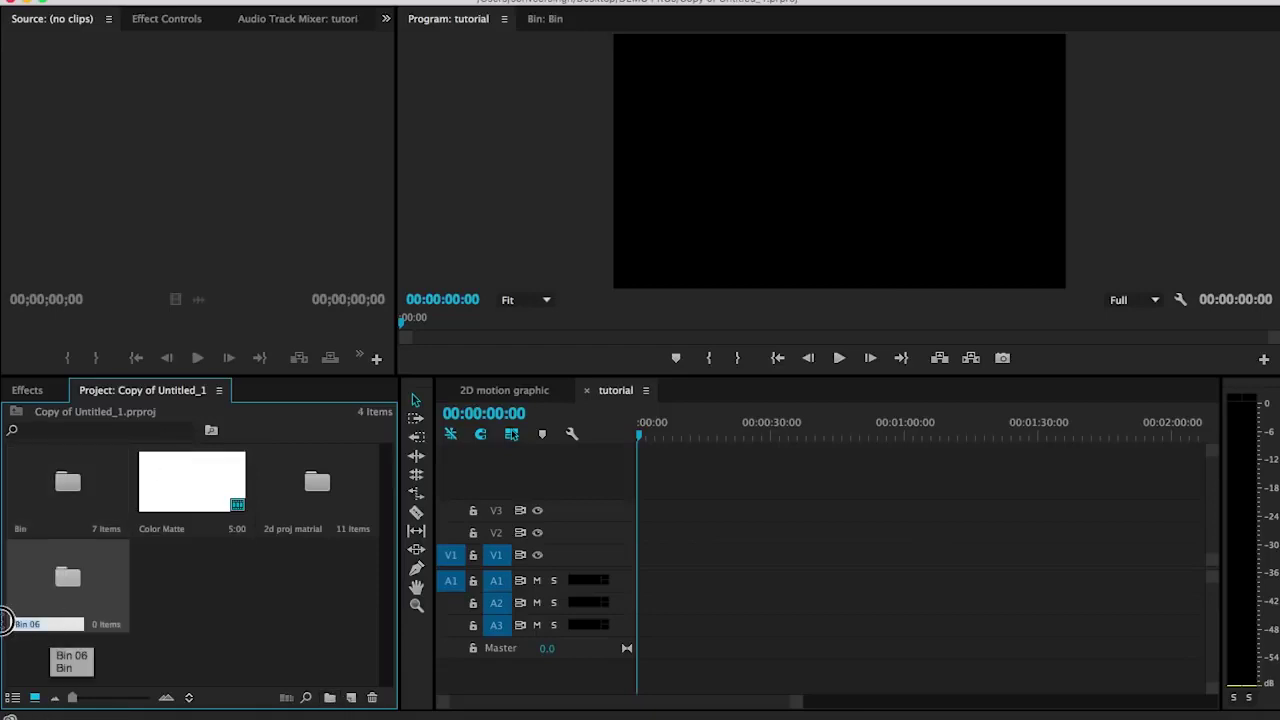
{"action": "type", "text": "d"}
{"action": "key", "text": "Tab"}
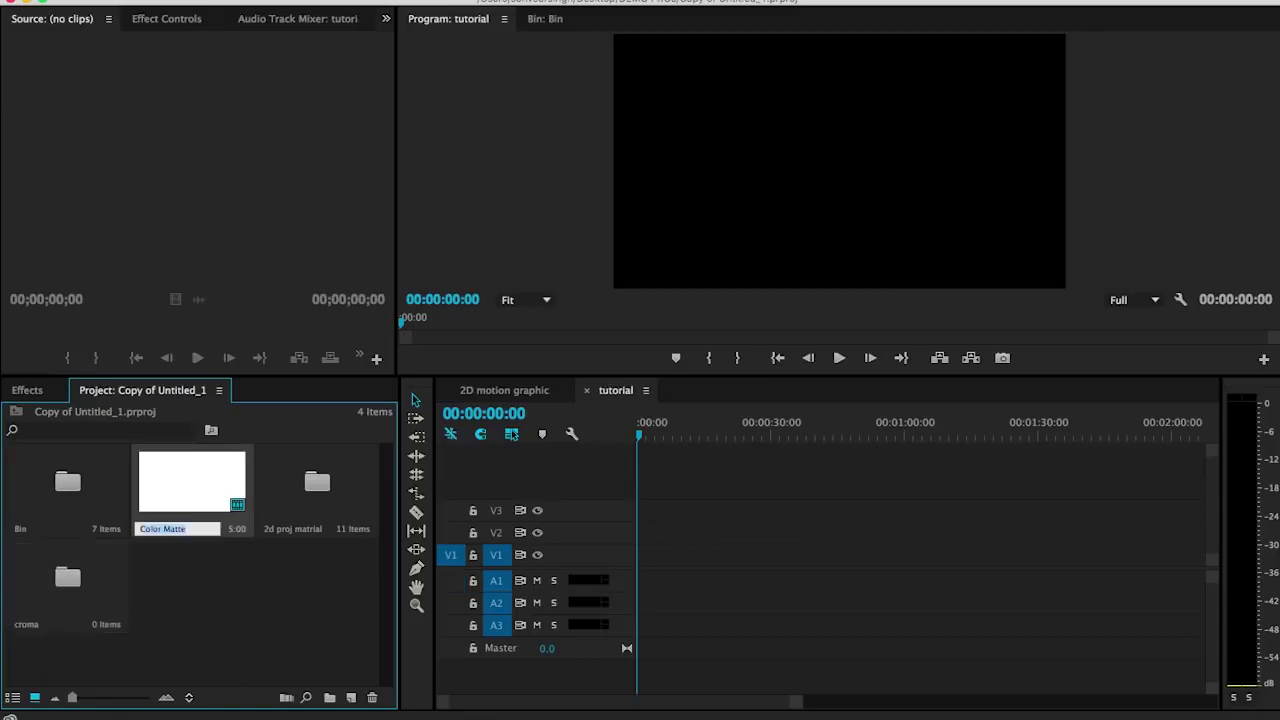
{"action": "double_click", "coordinate": [48, 598]}
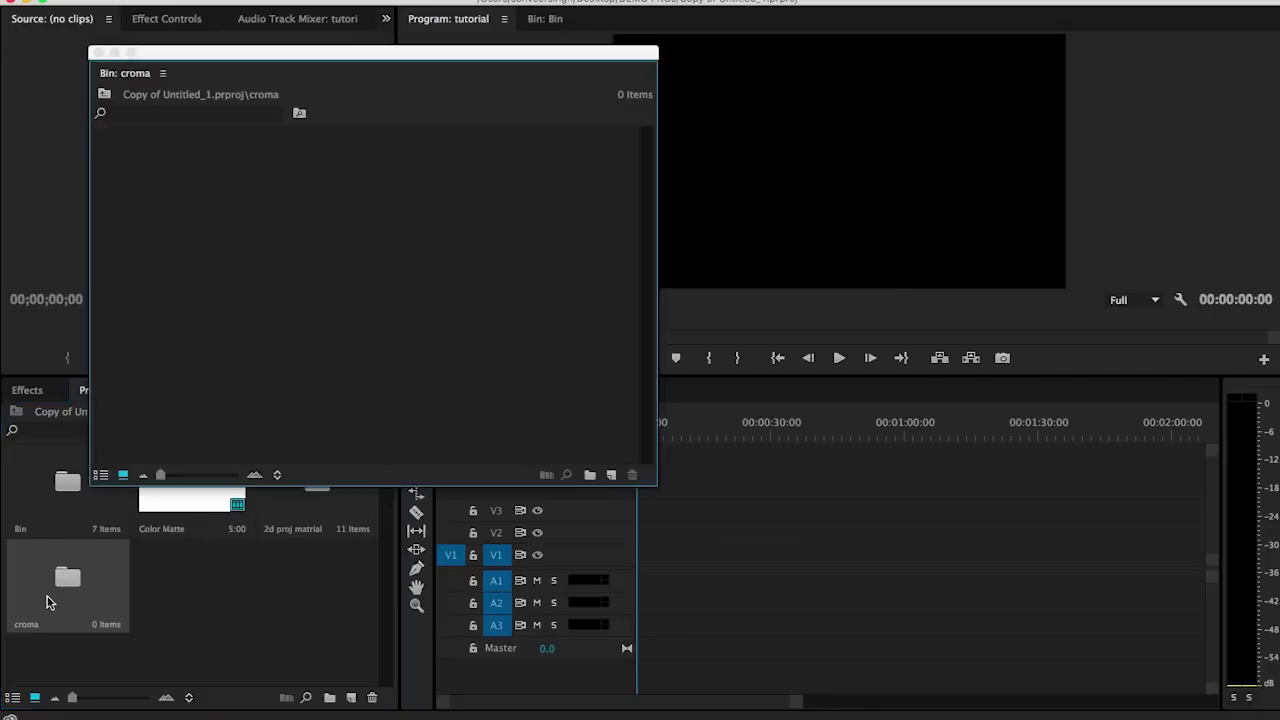
Step: Import the 30:20 green-screen presenter video from the Desktop into the croma bin
{"action": "double_click", "coordinate": [306, 234]}
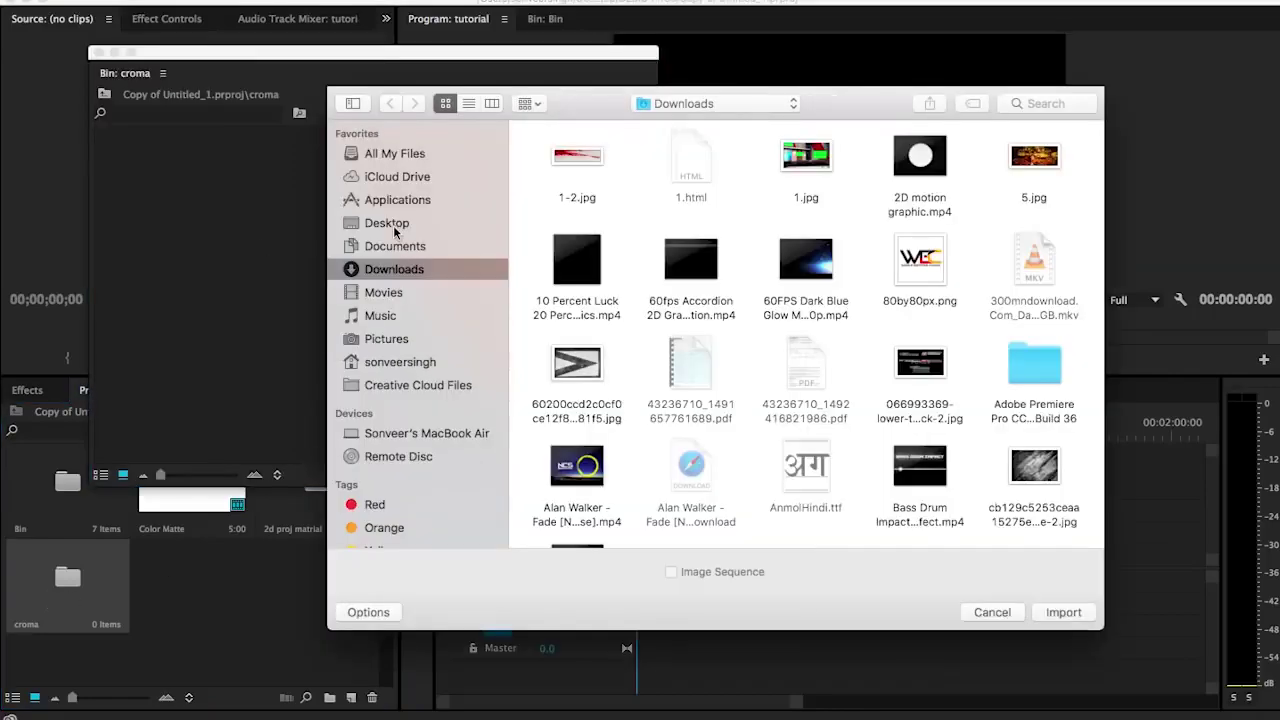
{"action": "left_click", "coordinate": [399, 226]}
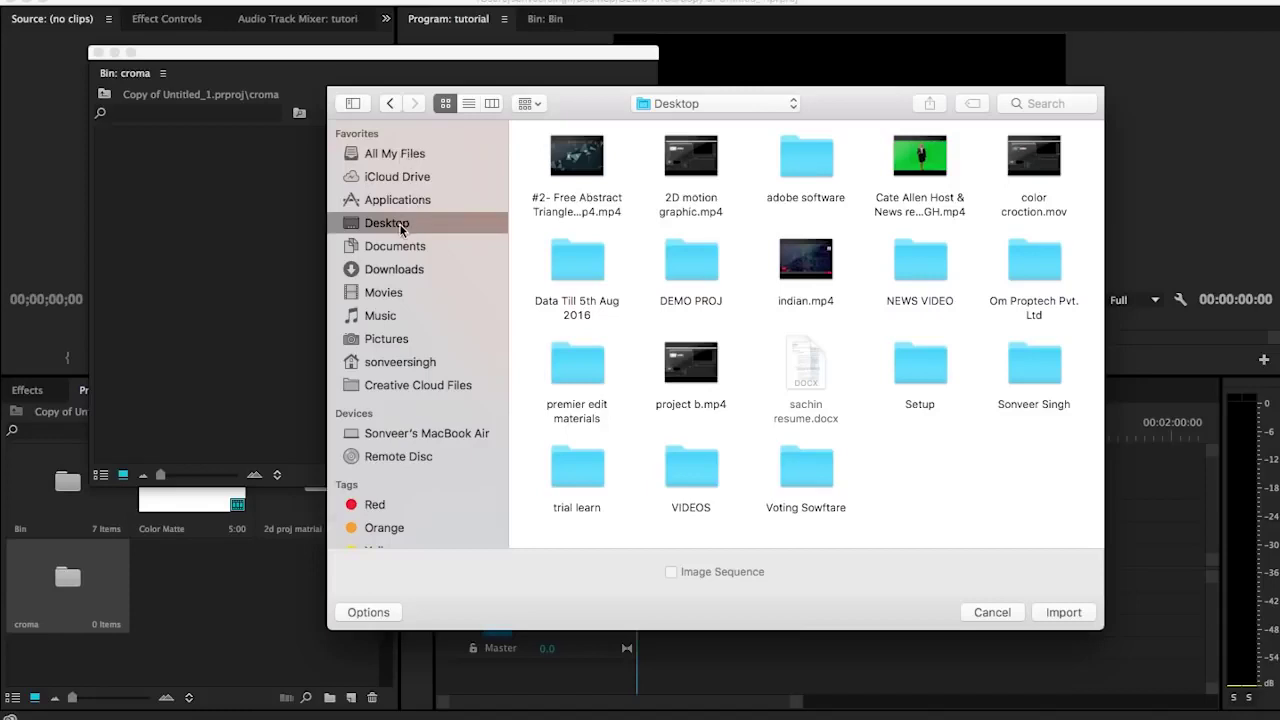
{"action": "left_click", "coordinate": [928, 172]}
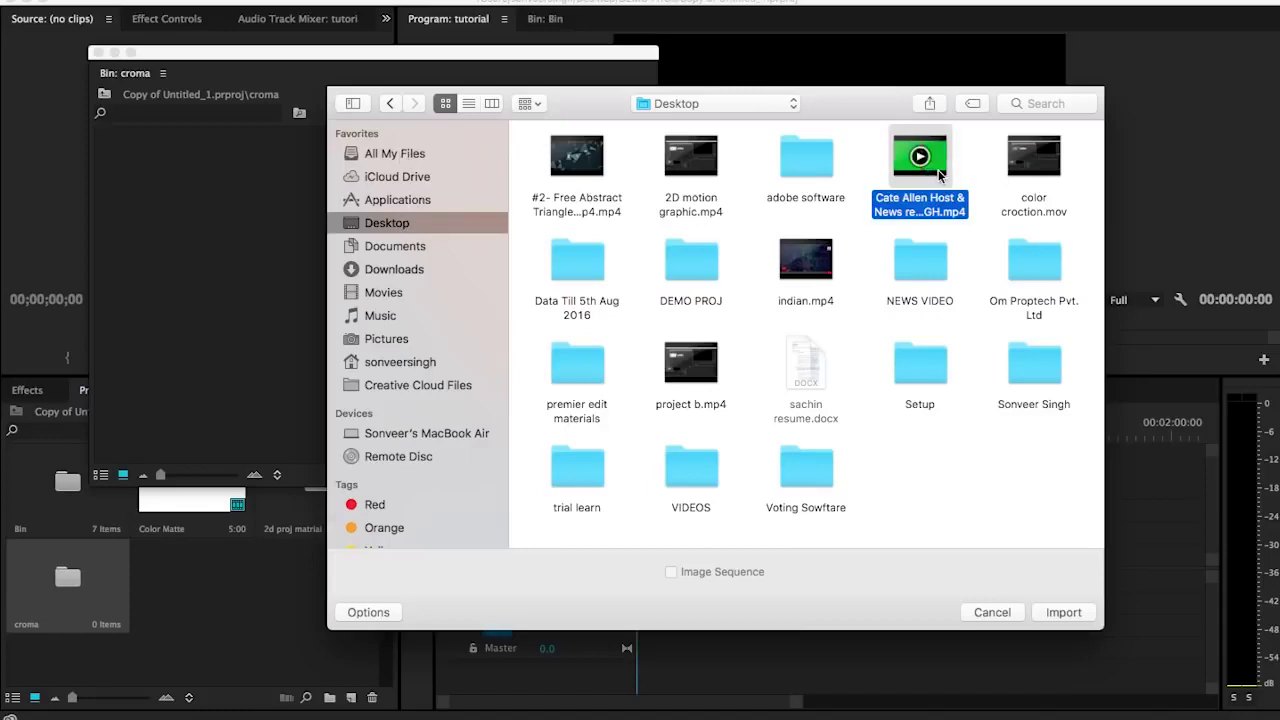
{"action": "key", "text": "Left"}
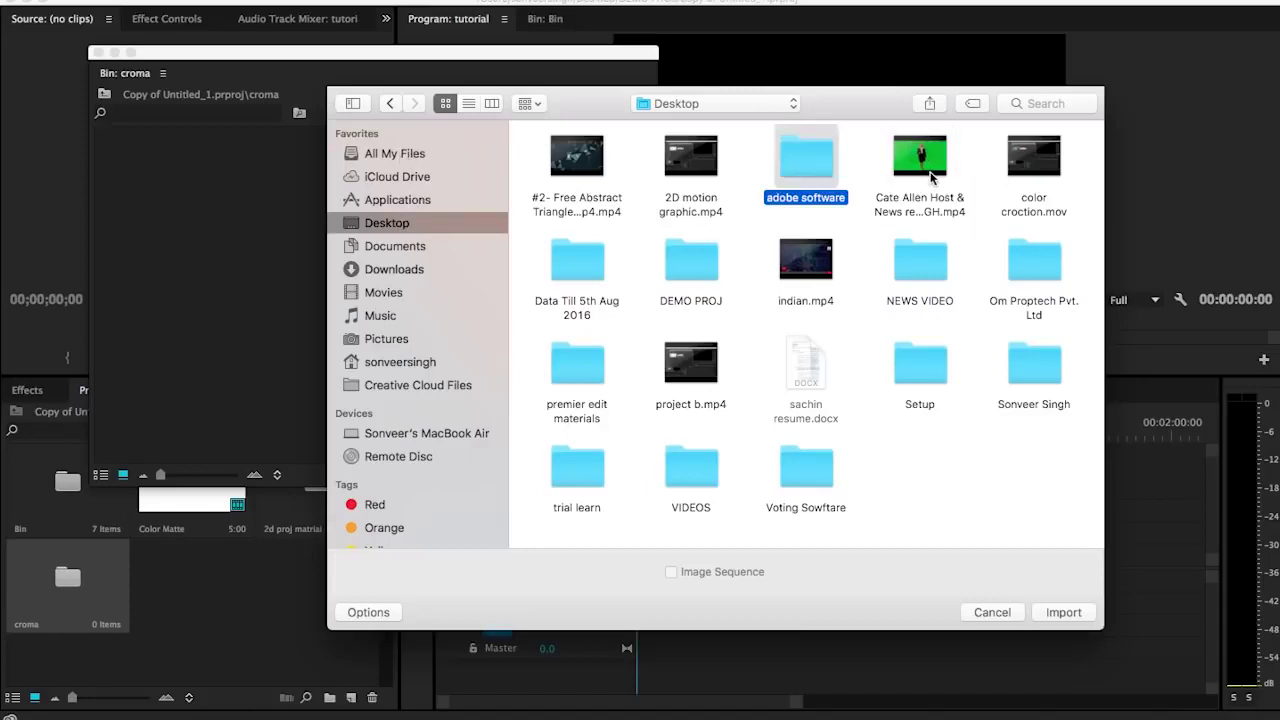
{"action": "left_click", "coordinate": [930, 176]}
{"action": "left_click", "coordinate": [1062, 613]}
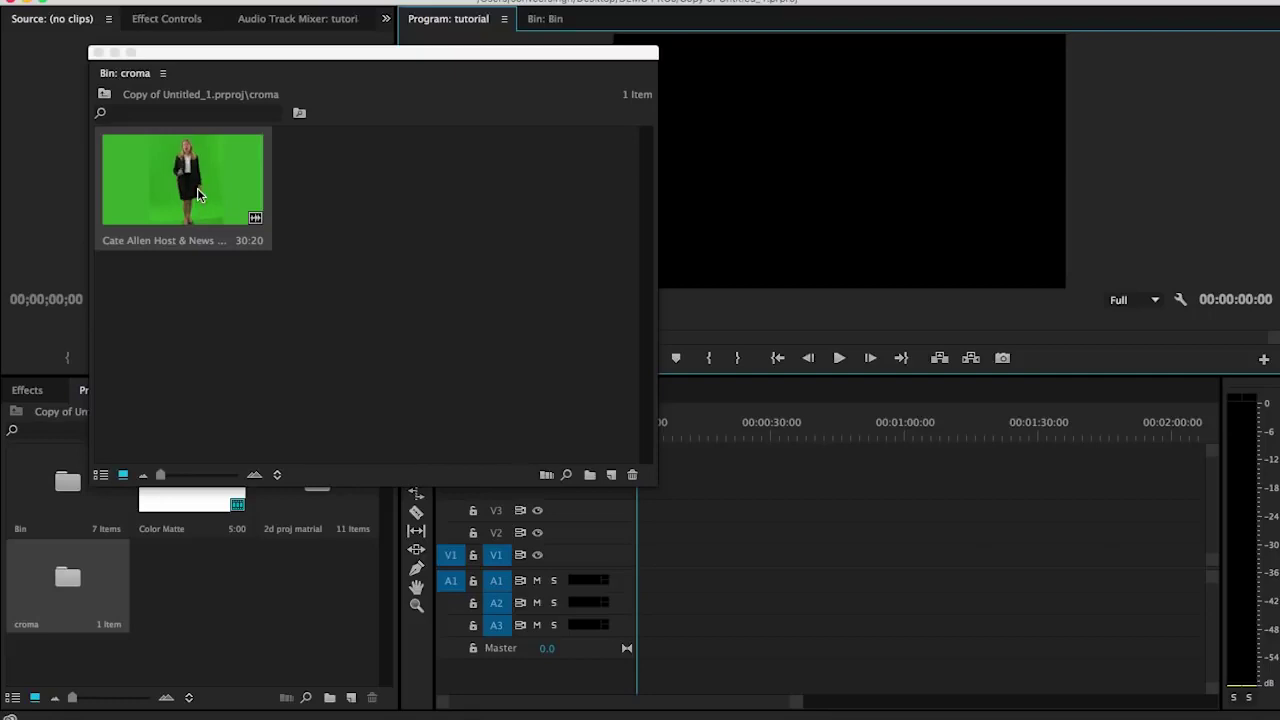
{"action": "left_click", "coordinate": [478, 400]}
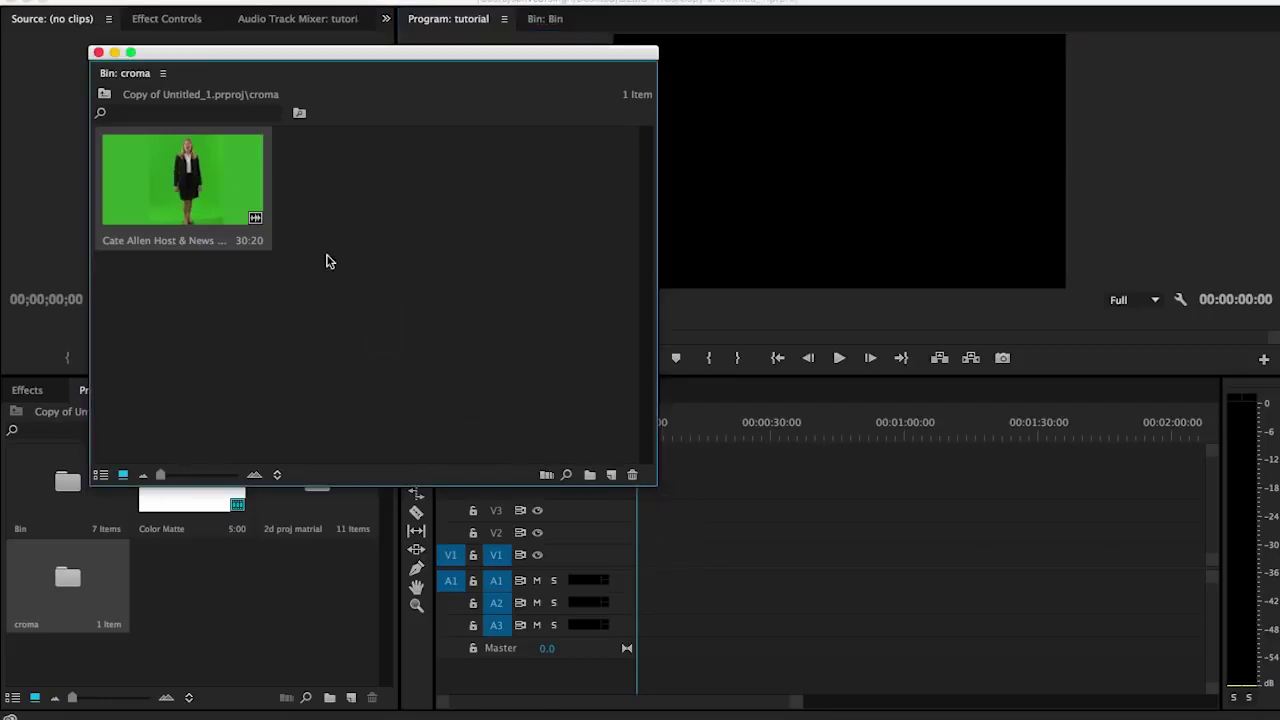
Step: Place the presenter clip in the sequence, matching sequence settings to it, and close the croma bin
{"action": "left_click_drag", "start_coordinate": [205, 230], "coordinate": [626, 558]}
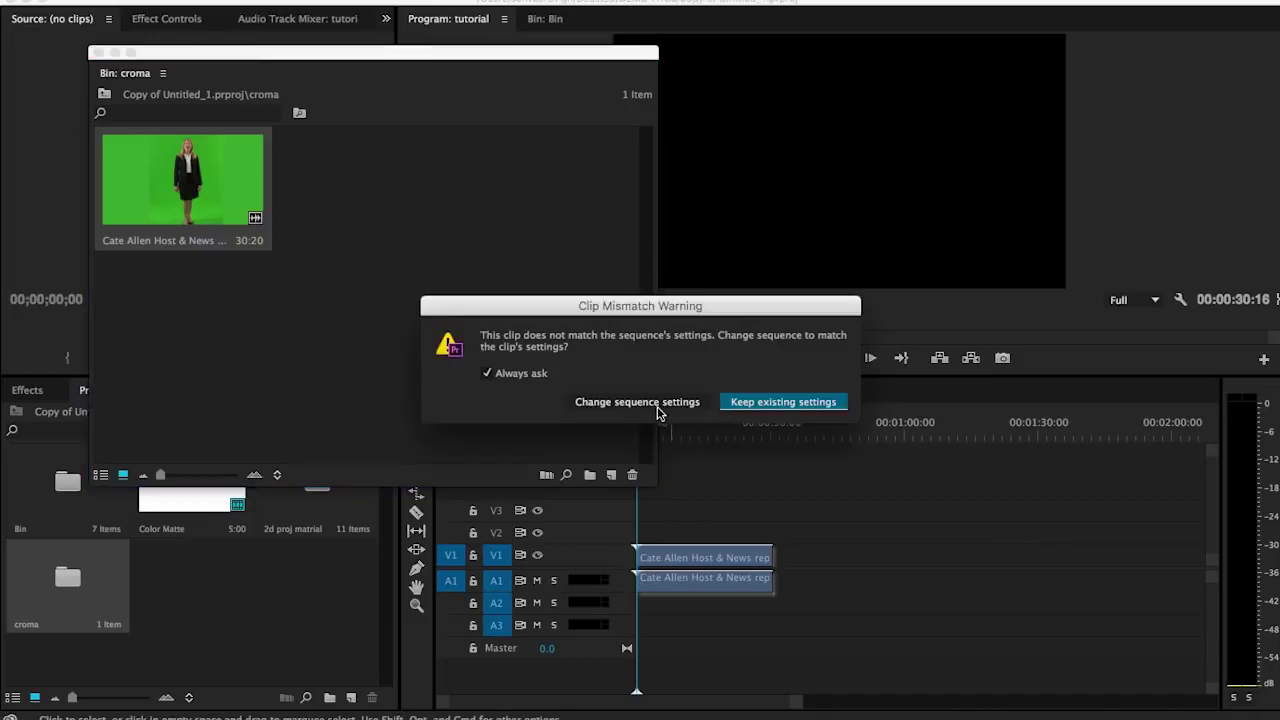
{"action": "left_click", "coordinate": [652, 402]}
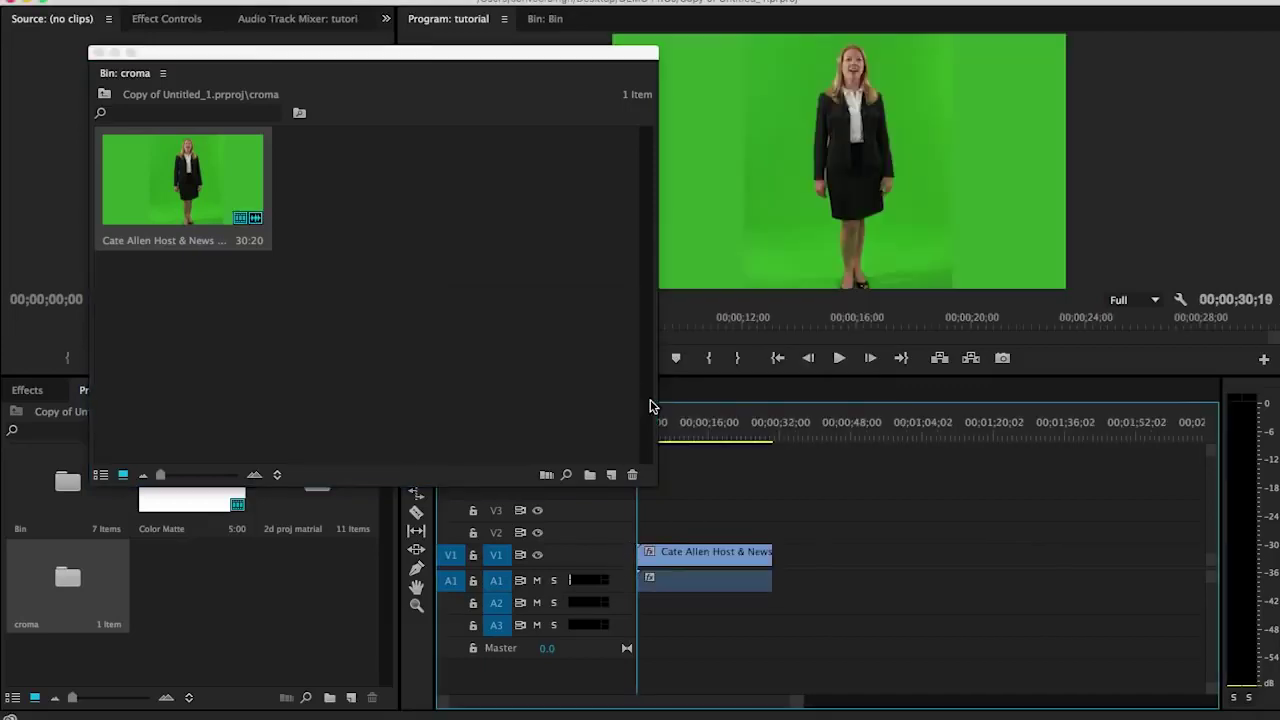
{"action": "left_click", "coordinate": [97, 52]}
{"action": "left_click_drag", "start_coordinate": [646, 436], "coordinate": [684, 437]}
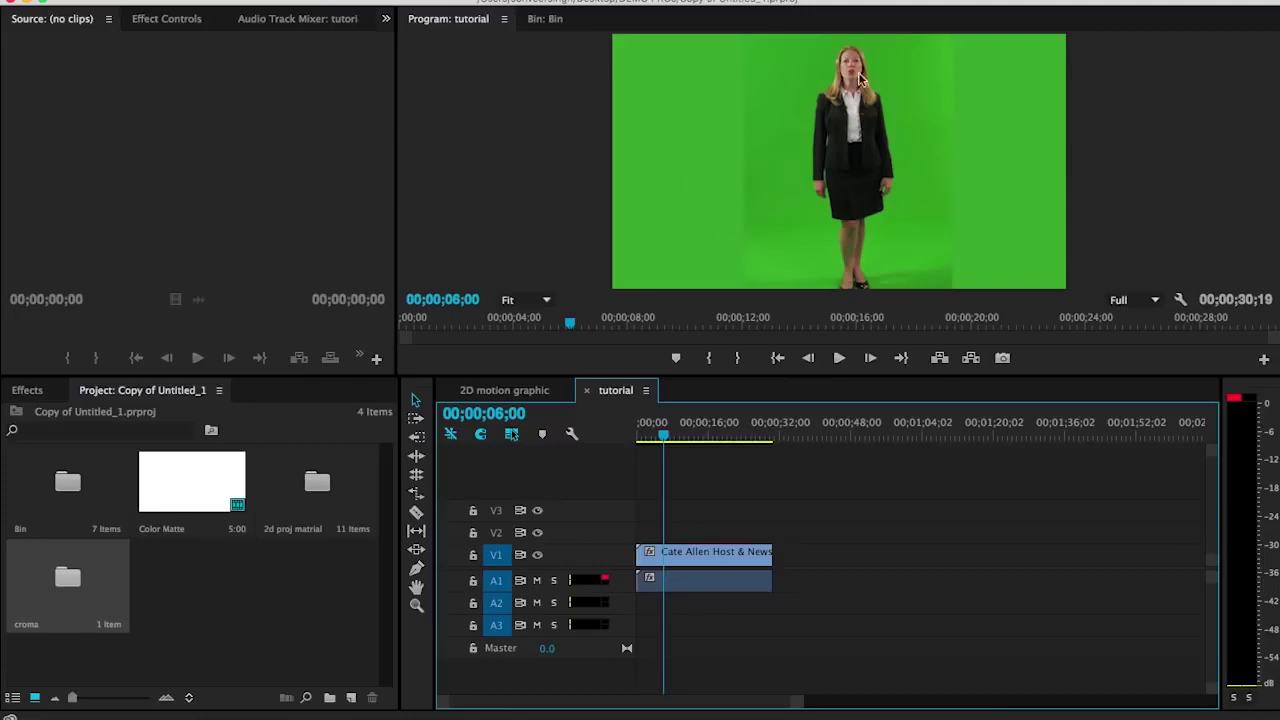
{"action": "left_click_drag", "start_coordinate": [849, 378], "coordinate": [864, 606]}
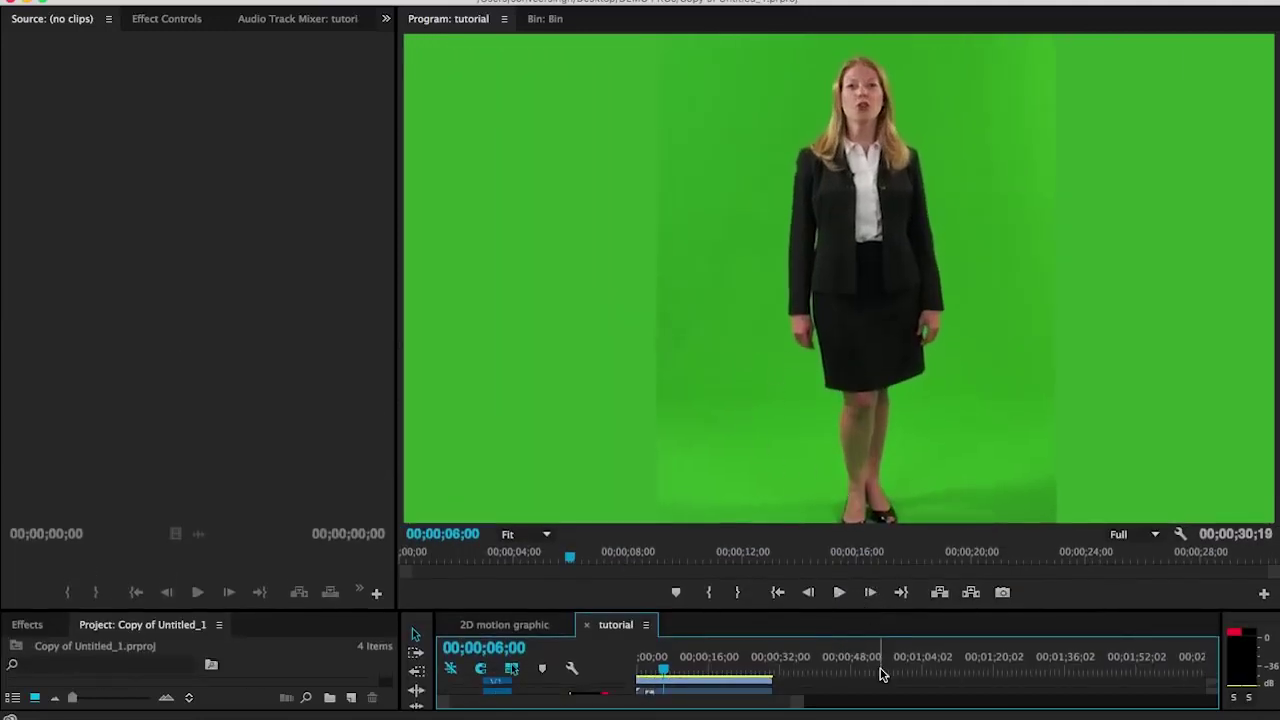
{"action": "left_click_drag", "start_coordinate": [849, 609], "coordinate": [811, 390]}
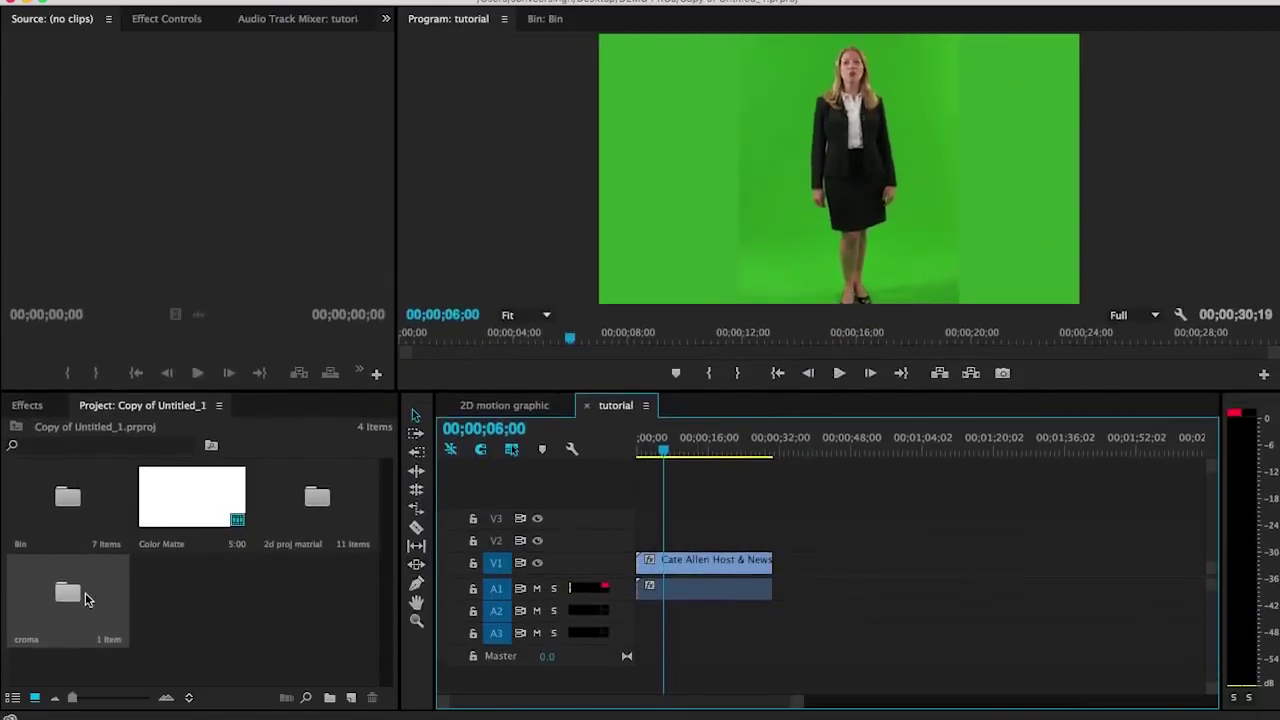
Step: Reopen croma and import the FREE HD Virtual Studio background from Studio loops
{"action": "double_click", "coordinate": [85, 592]}
{"action": "double_click", "coordinate": [402, 300]}
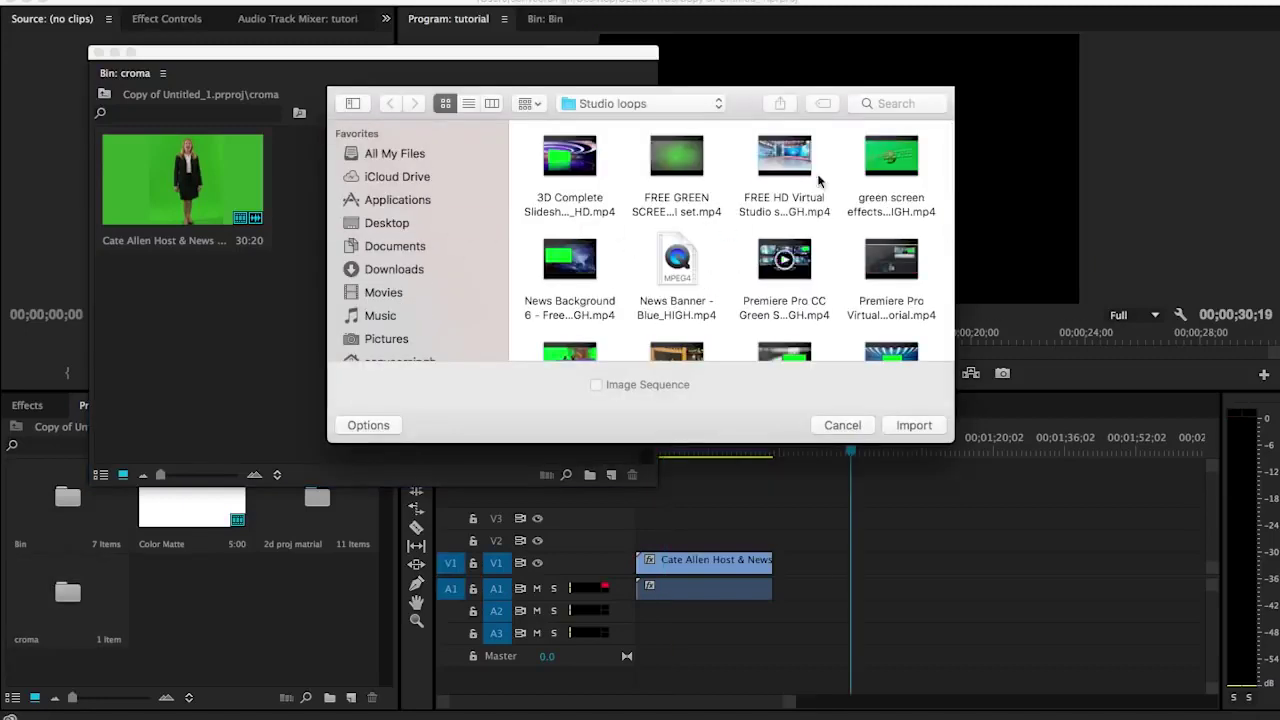
{"action": "left_click", "coordinate": [794, 165]}
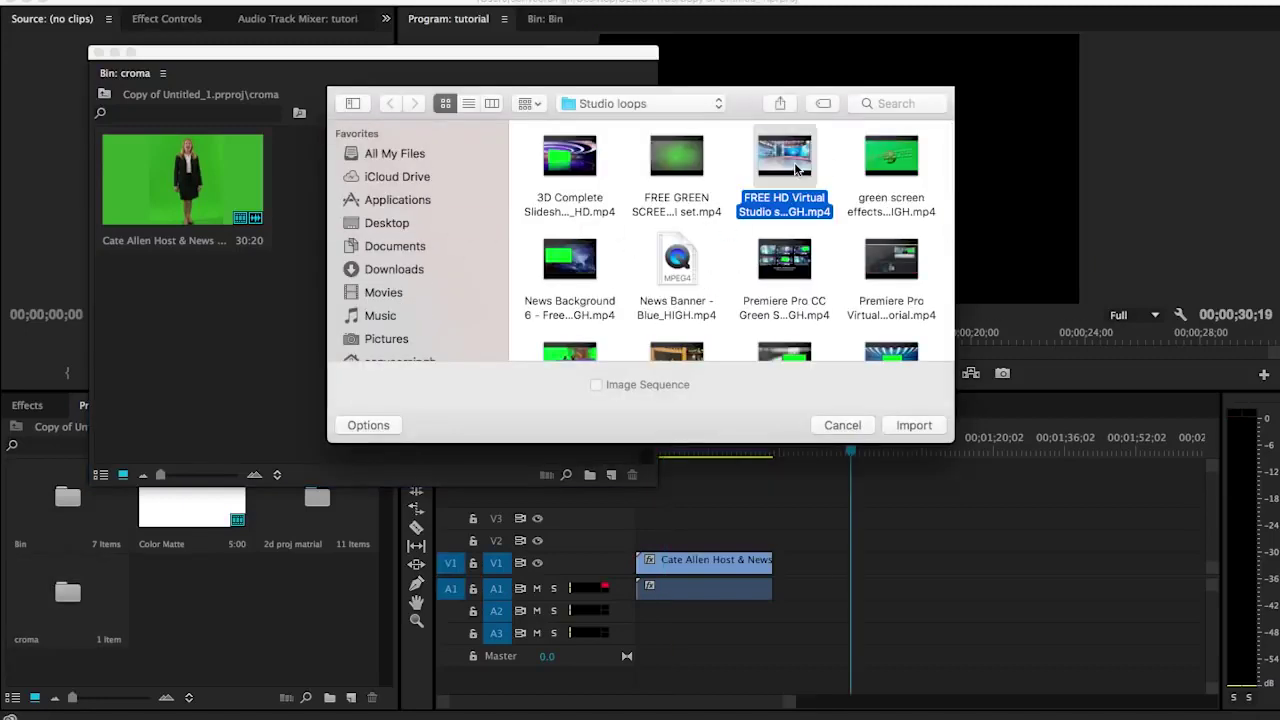
{"action": "left_click", "coordinate": [900, 428]}
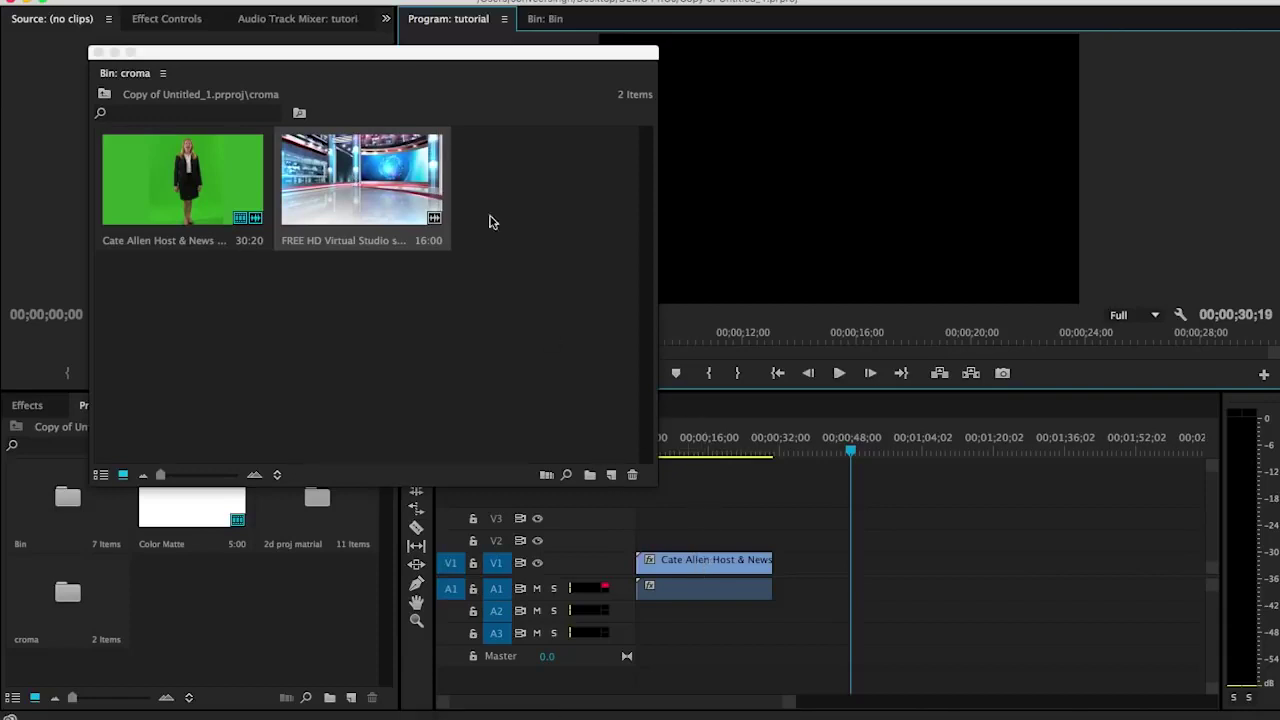
{"action": "left_click", "coordinate": [356, 192]}
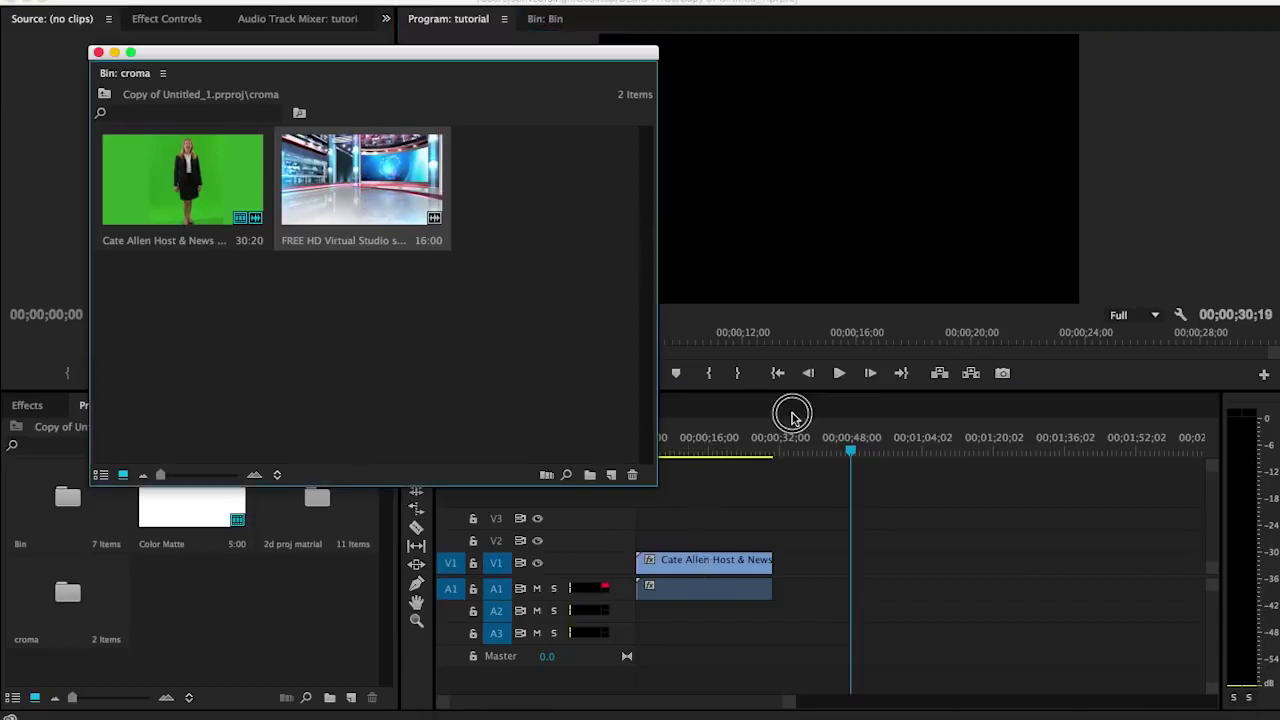
Step: Add the studio clip to V1 after the presenter, unlink it and delete its audio
{"action": "left_click_drag", "start_coordinate": [388, 202], "coordinate": [826, 575]}
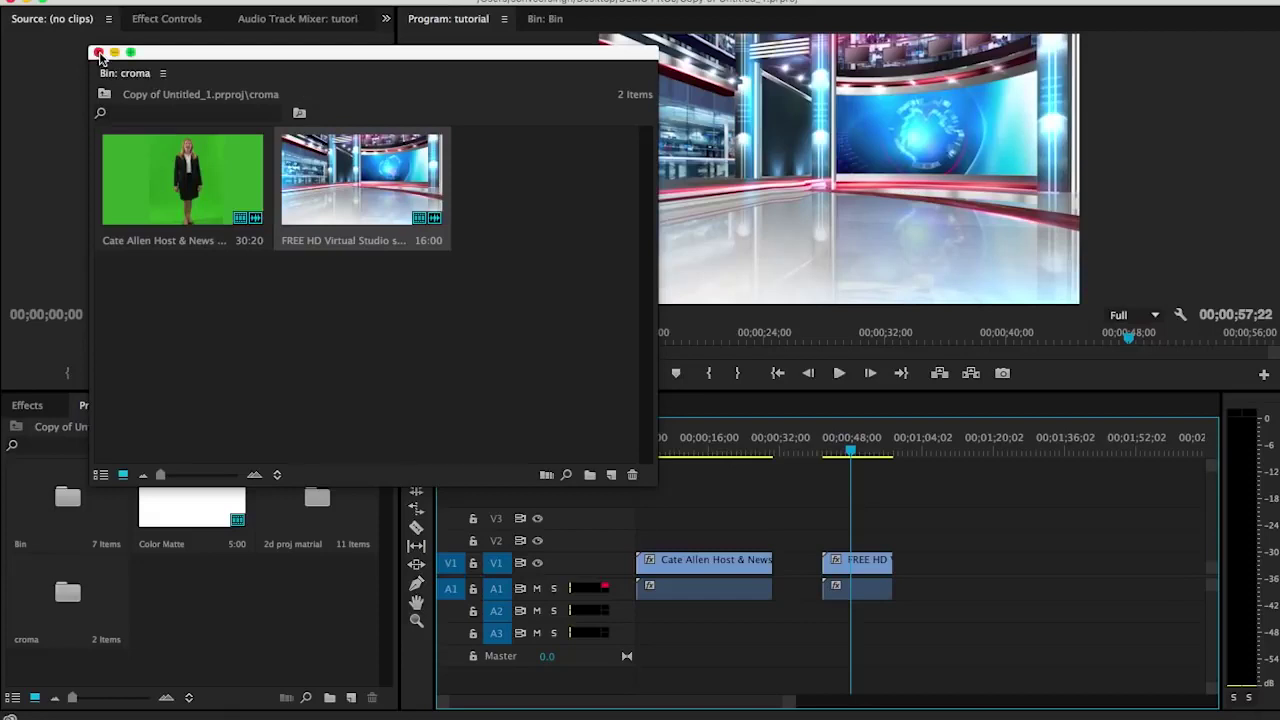
{"action": "left_click", "coordinate": [98, 52]}
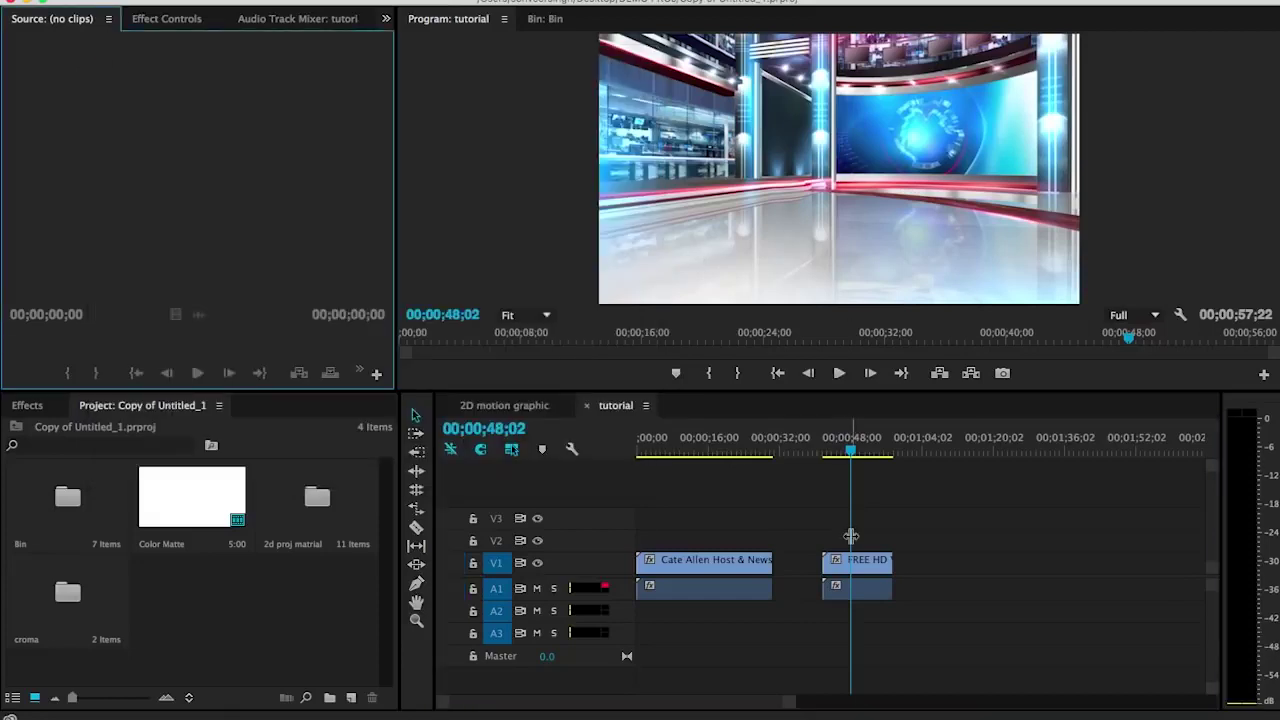
{"action": "double_click", "coordinate": [869, 594]}
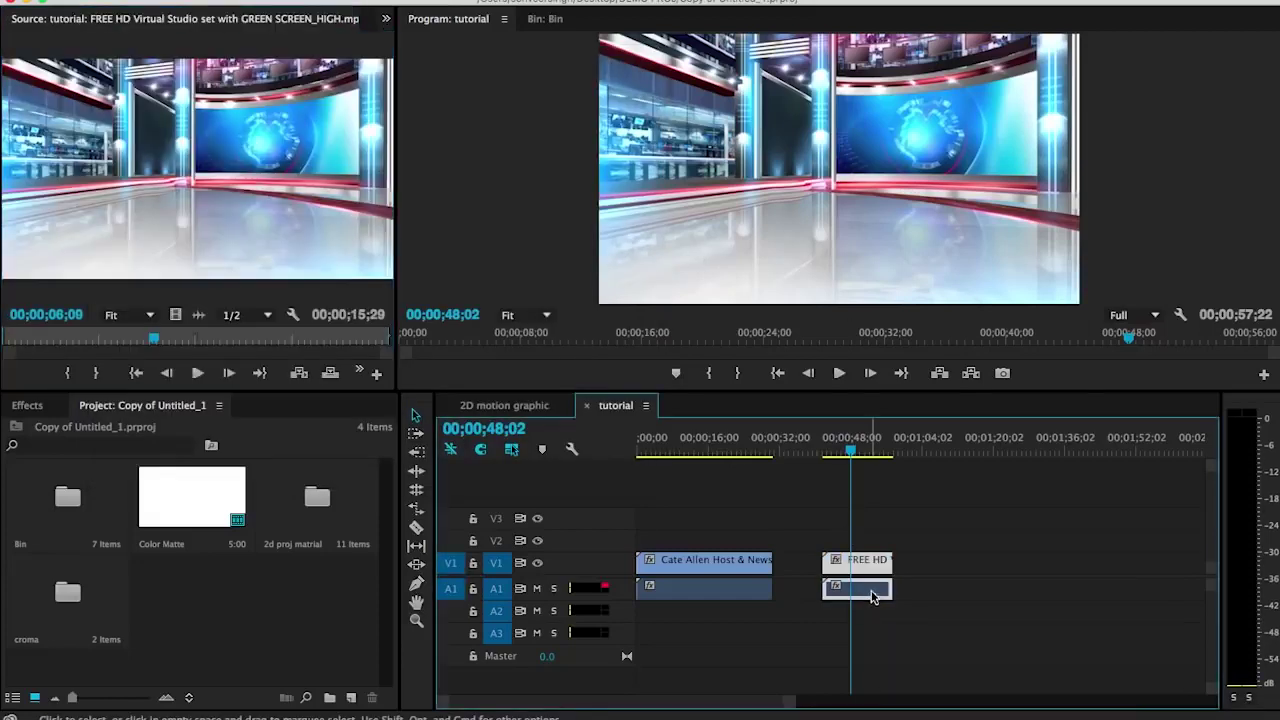
{"action": "right_click", "coordinate": [869, 593]}
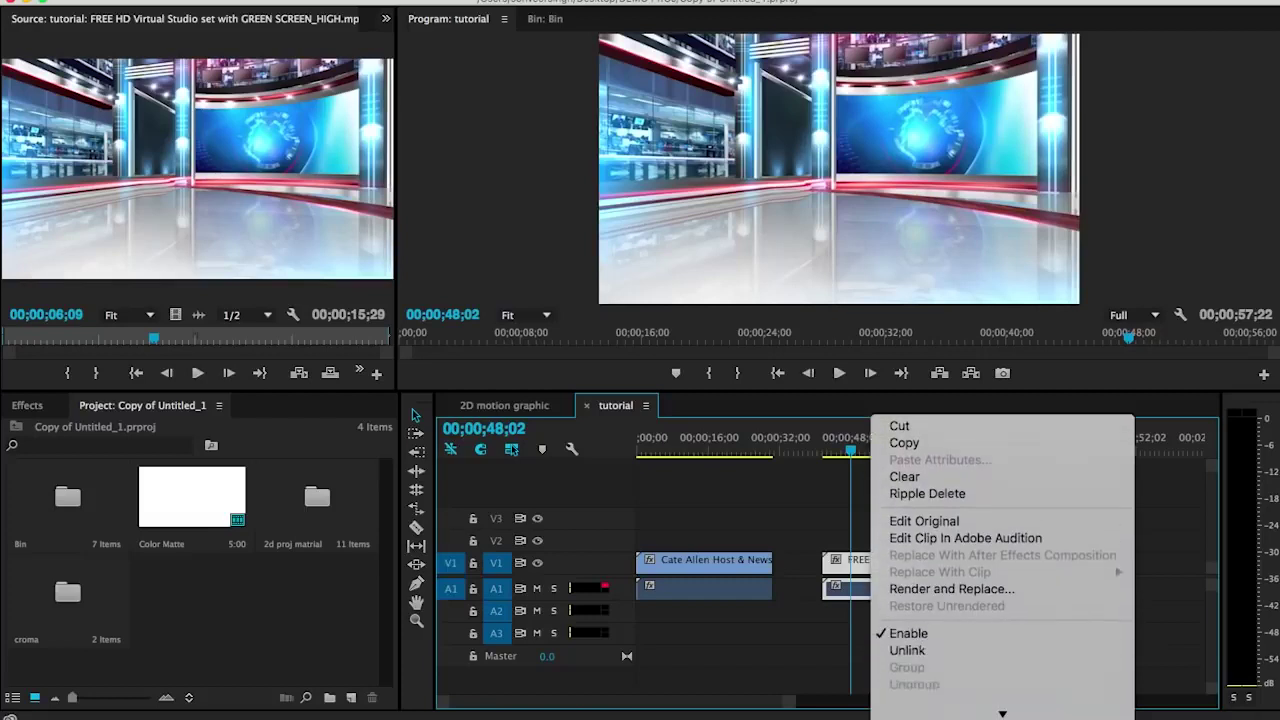
{"action": "left_click", "coordinate": [934, 586]}
{"action": "left_click", "coordinate": [876, 596]}
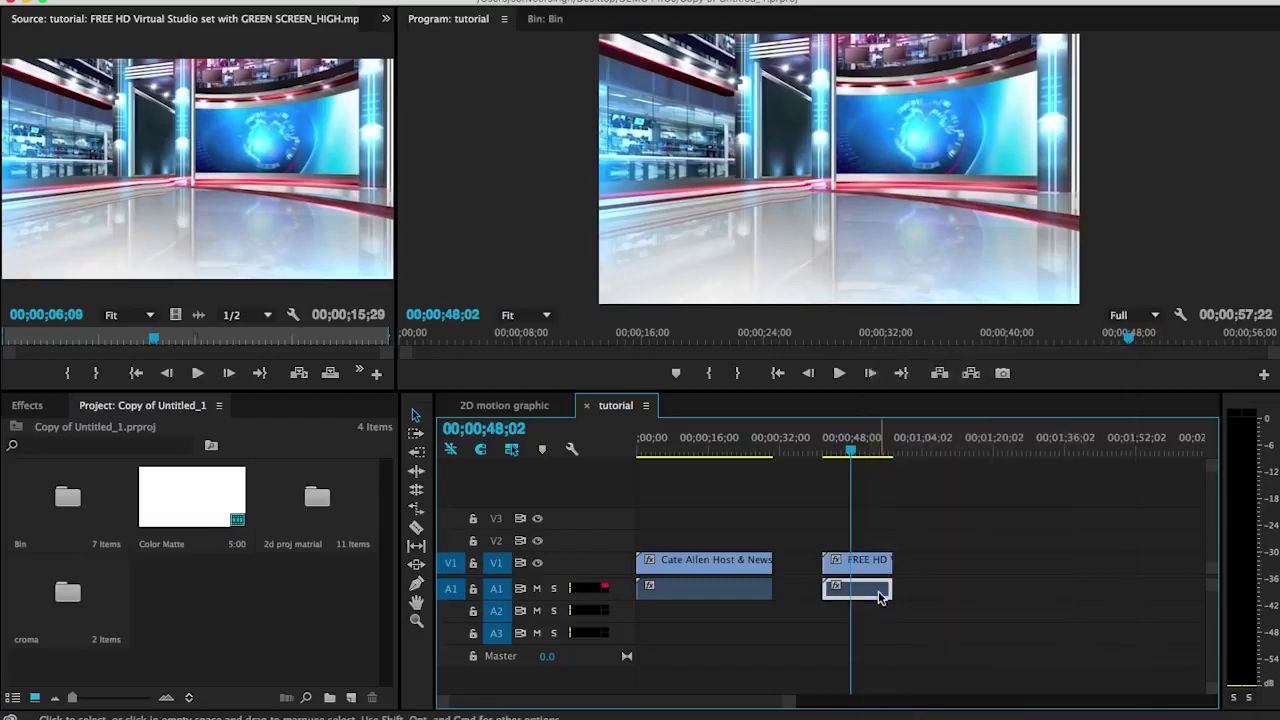
{"action": "key", "text": "Delete"}
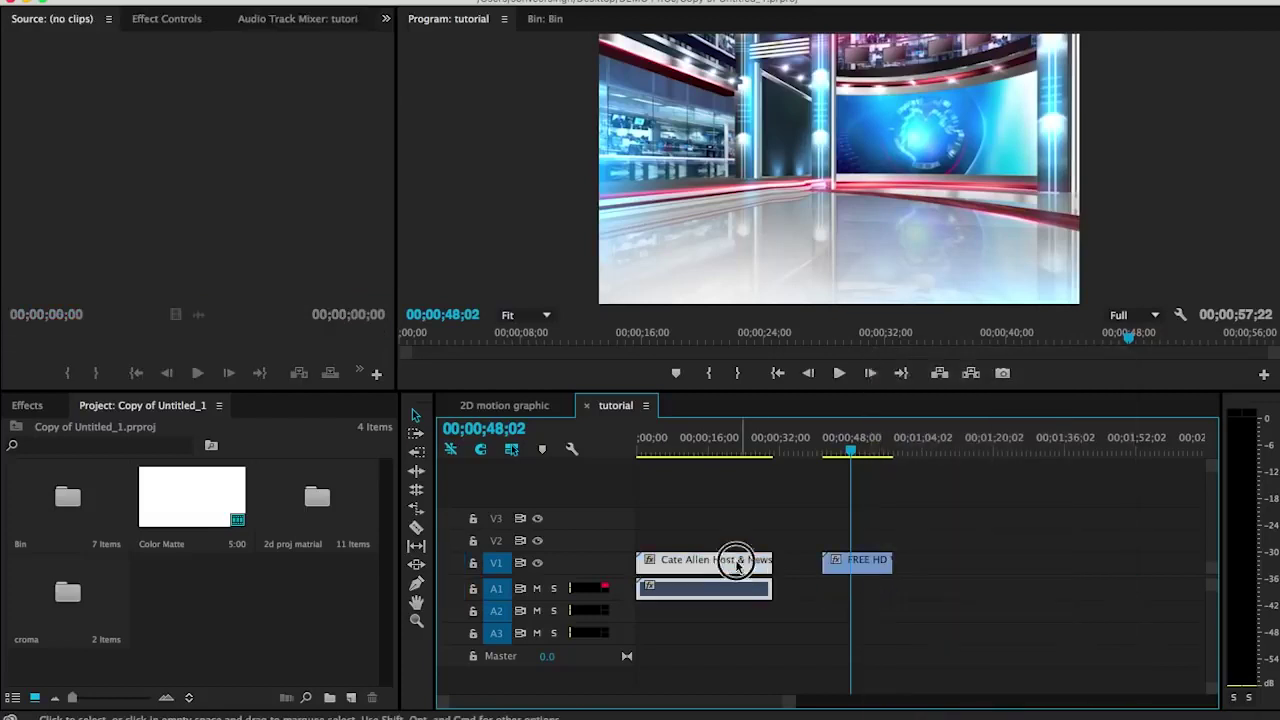
Step: Move the presenter clip to V2 and slide the studio background to the sequence start on V1
{"action": "left_click_drag", "start_coordinate": [739, 566], "coordinate": [735, 543]}
{"action": "left_click_drag", "start_coordinate": [866, 567], "coordinate": [670, 566]}
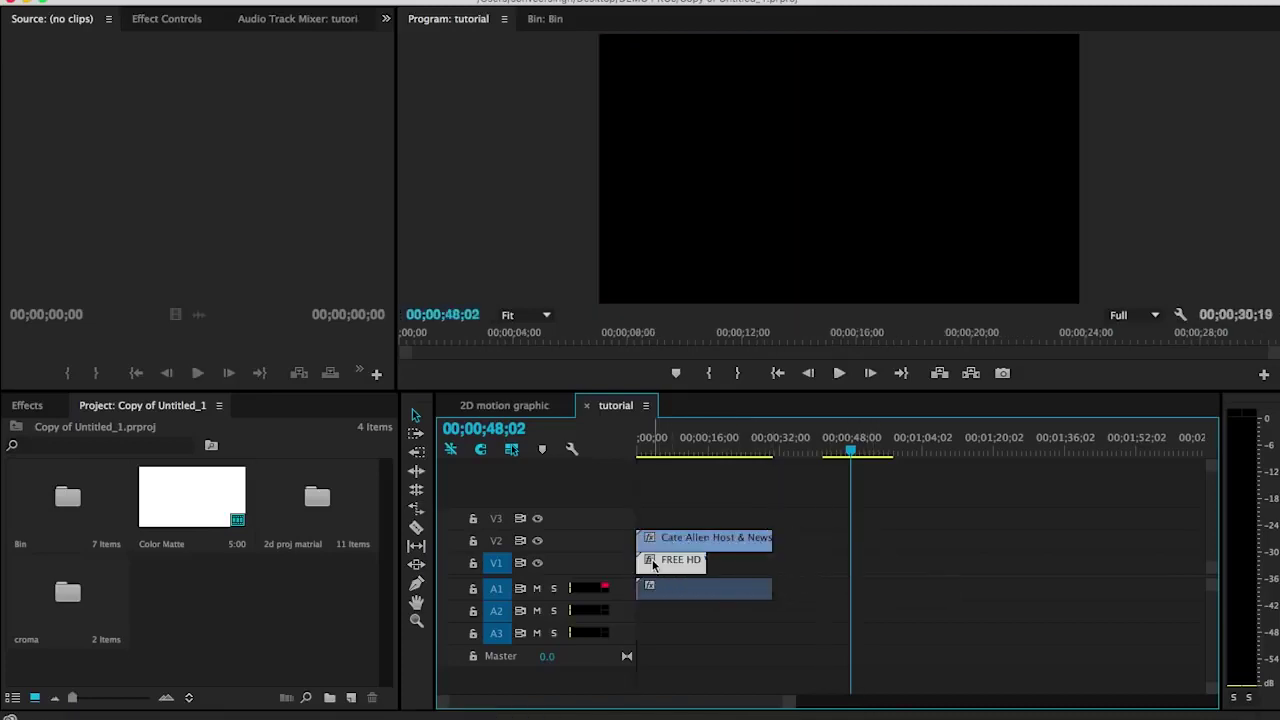
{"action": "left_click", "coordinate": [665, 448]}
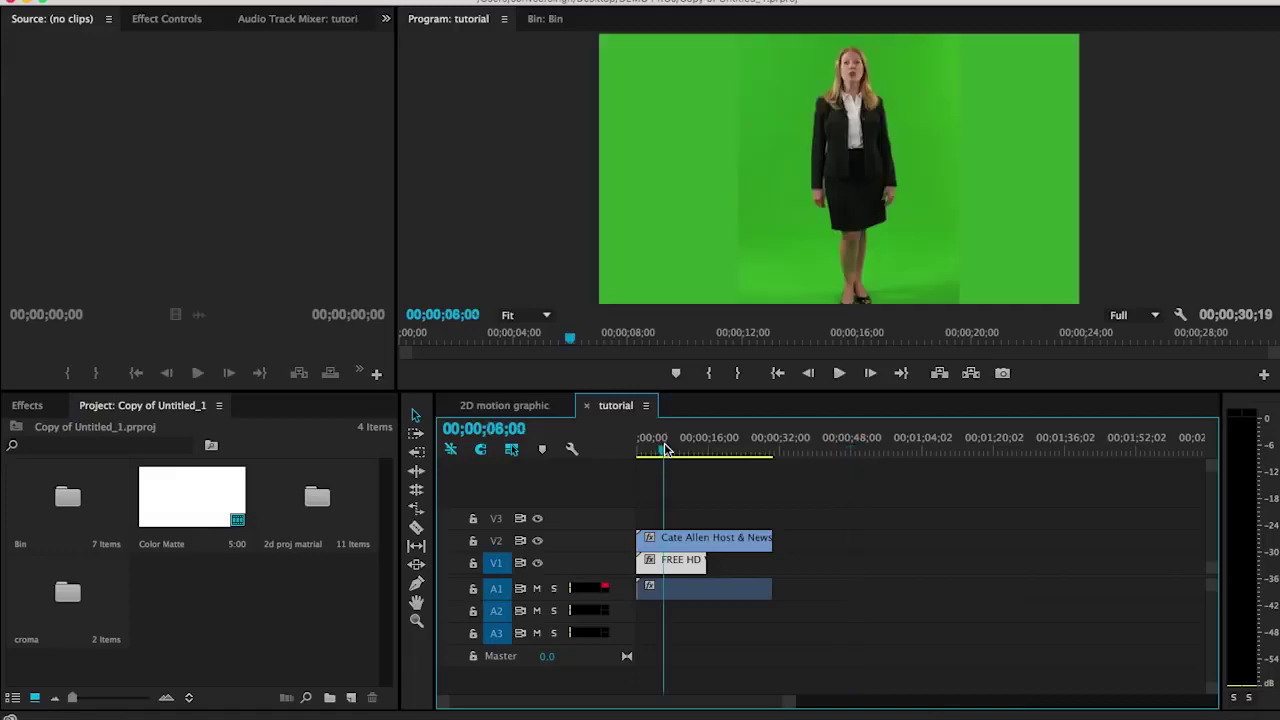
{"action": "left_click_drag", "start_coordinate": [706, 560], "coordinate": [807, 559]}
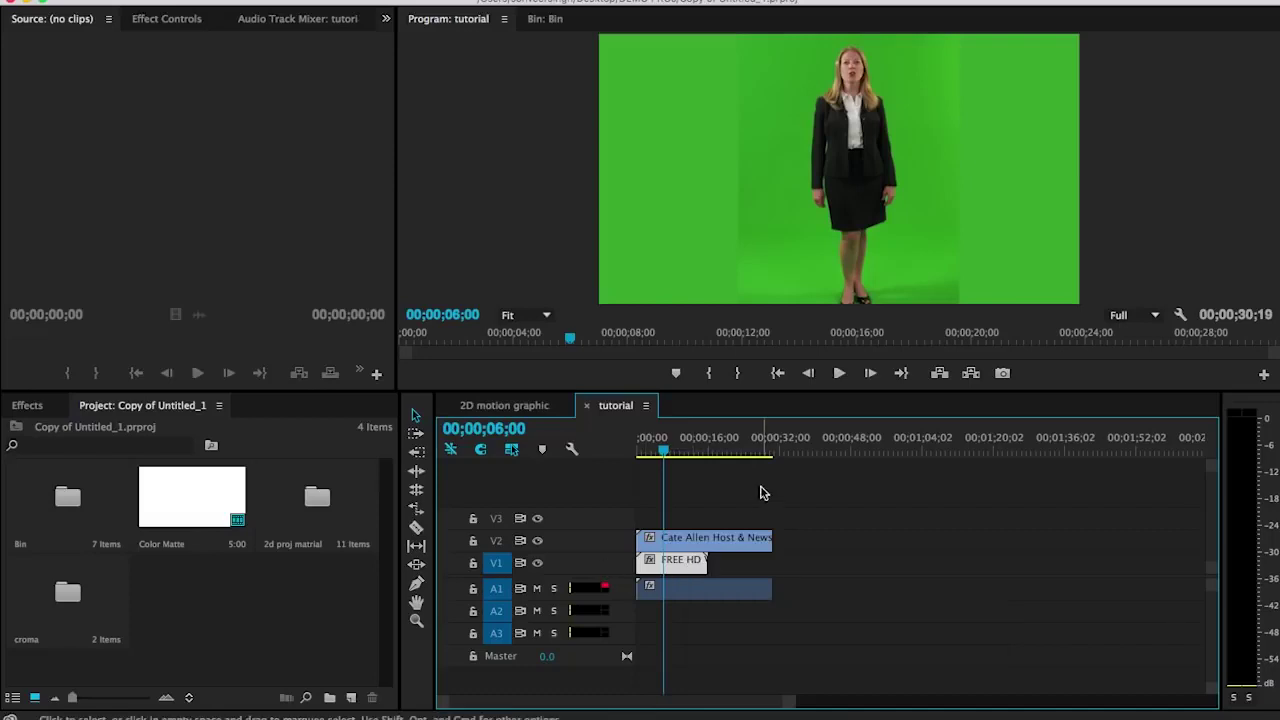
Step: Paste a second FREE HD copy at 16;00 and trim it to end with the presenter clip
{"action": "left_click", "coordinate": [675, 456]}
{"action": "key", "text": "Down"}
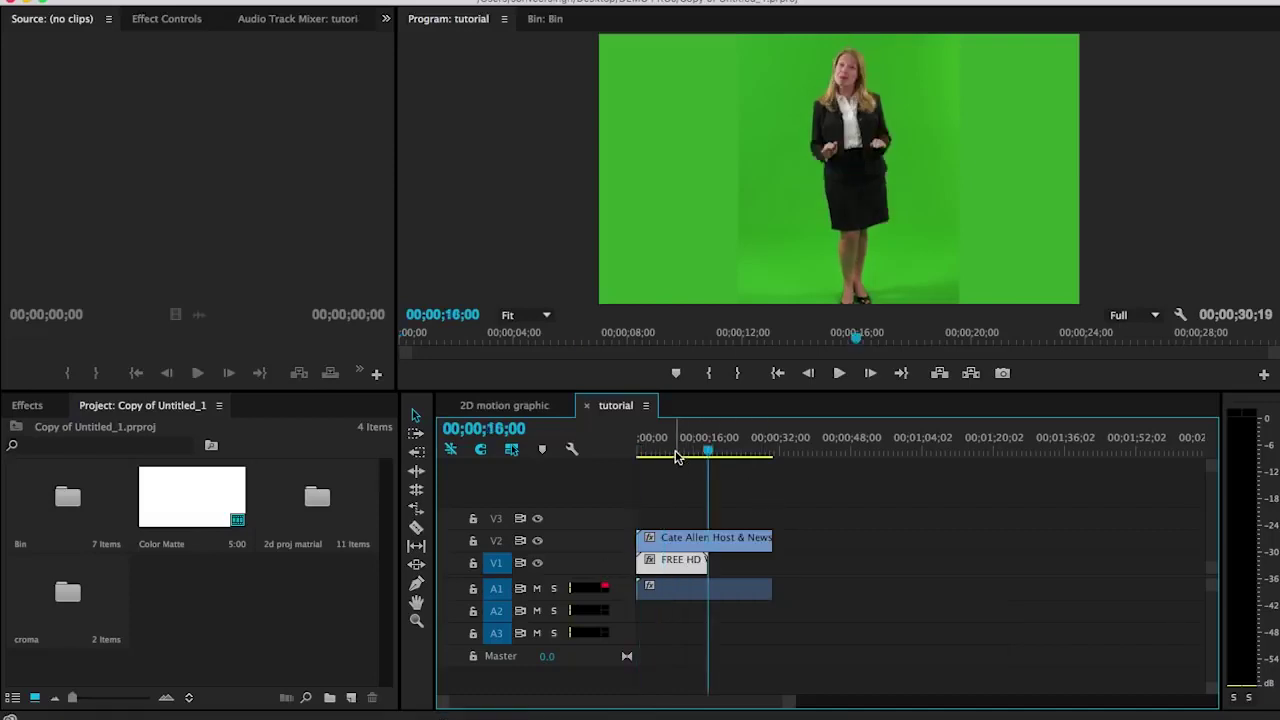
{"action": "key", "text": "ctrl+v"}
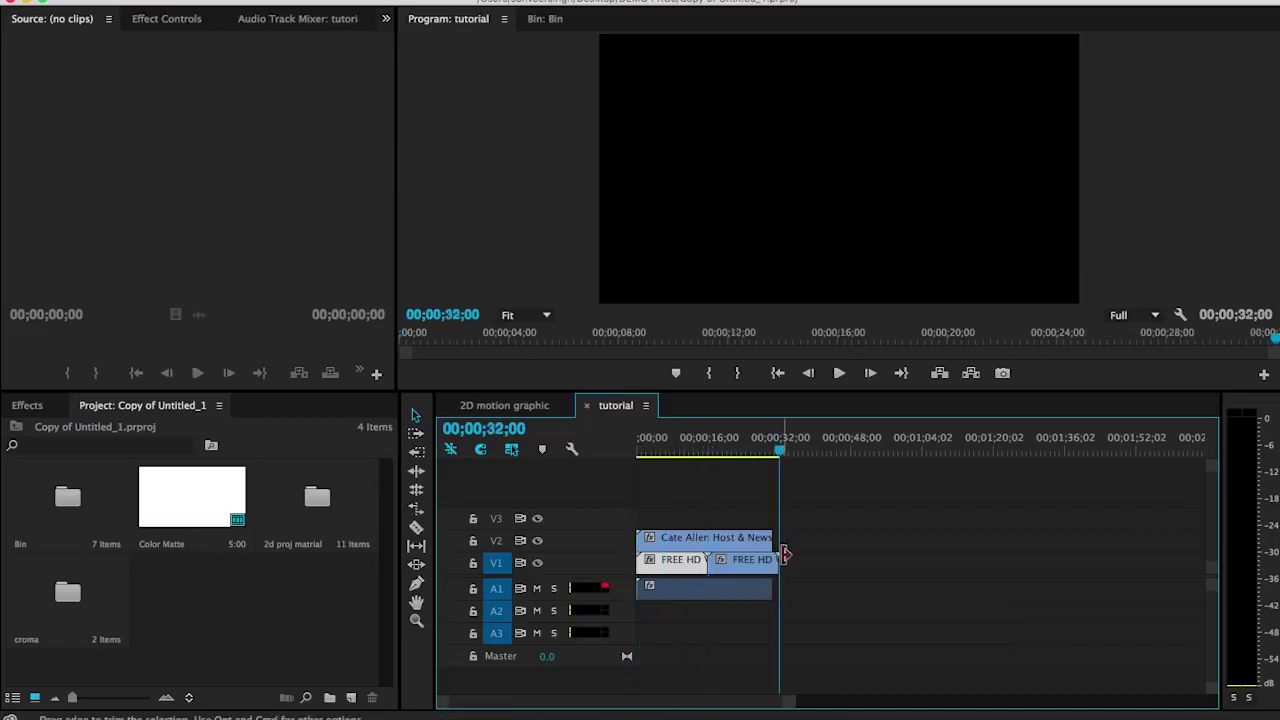
{"action": "left_click_drag", "start_coordinate": [773, 559], "coordinate": [769, 559]}
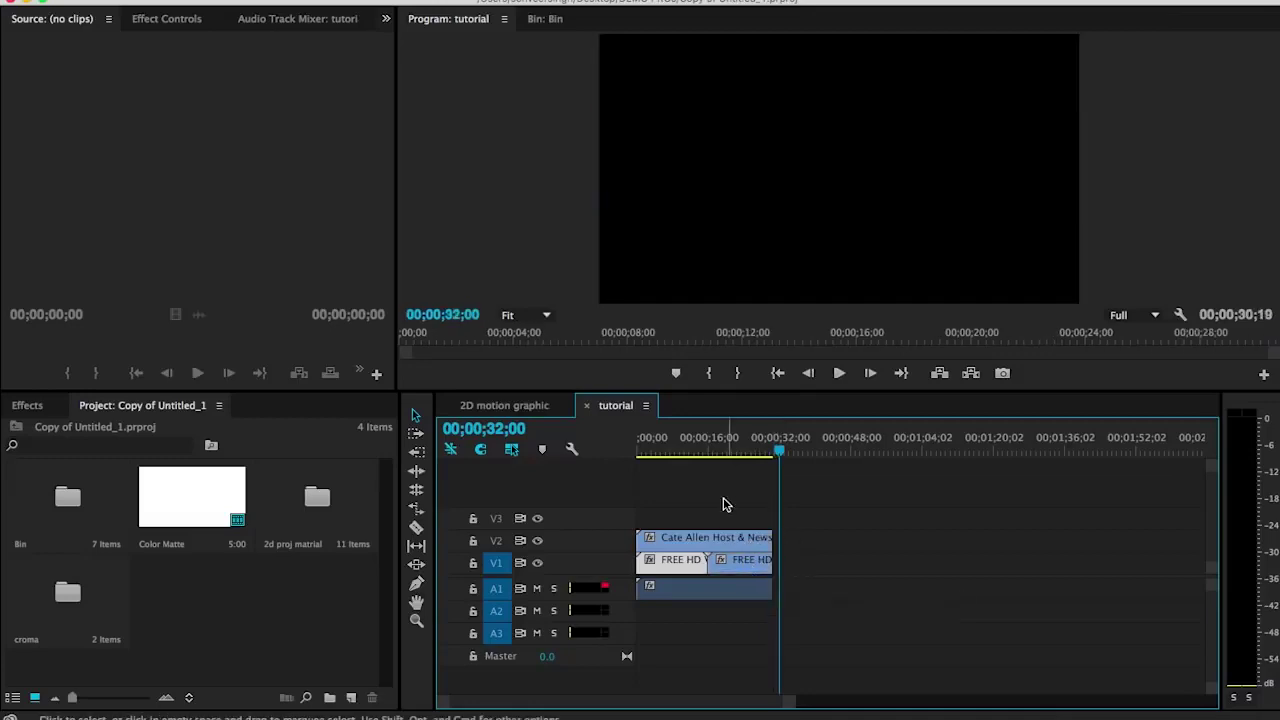
{"action": "left_click", "coordinate": [712, 452]}
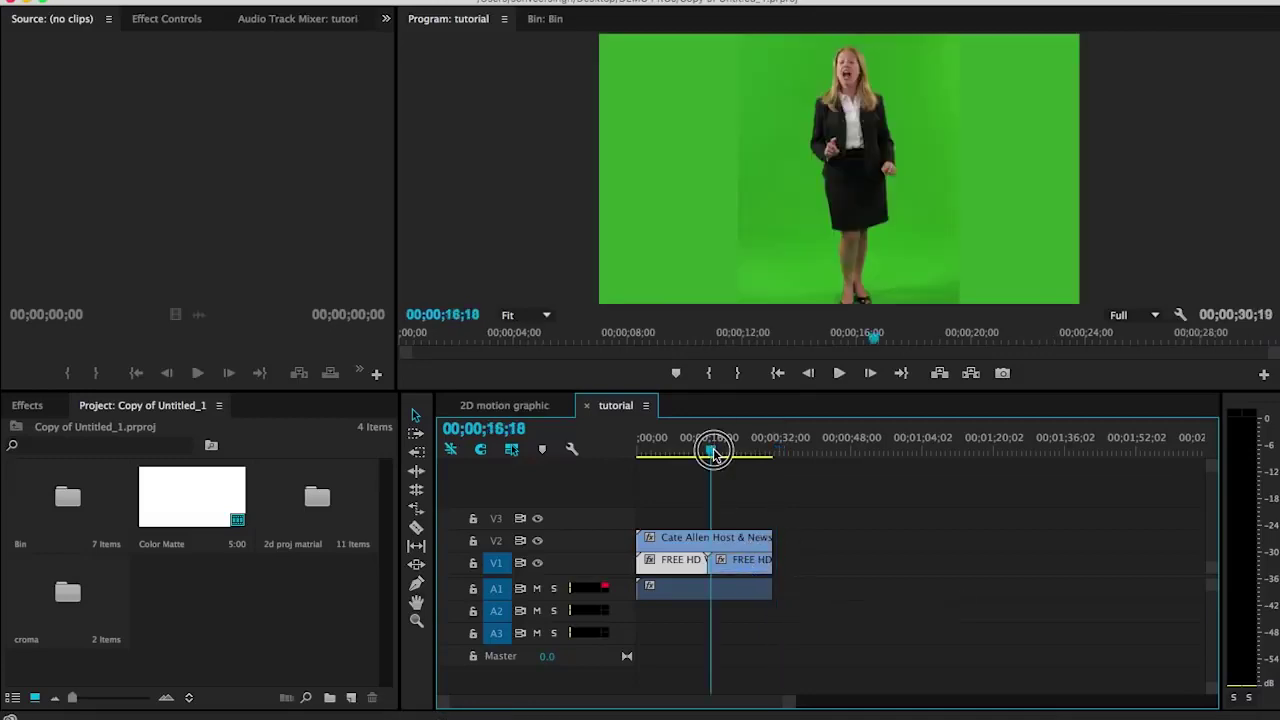
Step: Toggle the V2 presenter track off and on to check the newsroom background beneath
{"action": "left_click", "coordinate": [537, 540]}
{"action": "left_click_drag", "start_coordinate": [713, 452], "coordinate": [671, 451]}
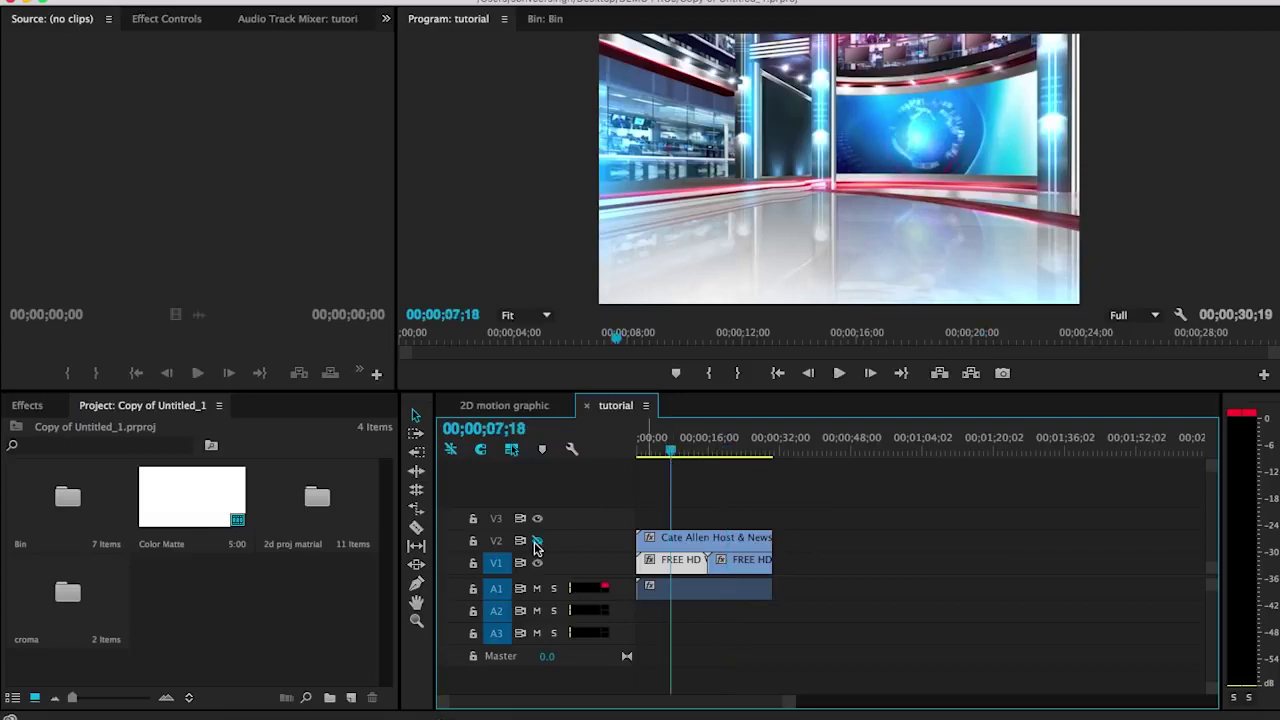
{"action": "left_click", "coordinate": [537, 540]}
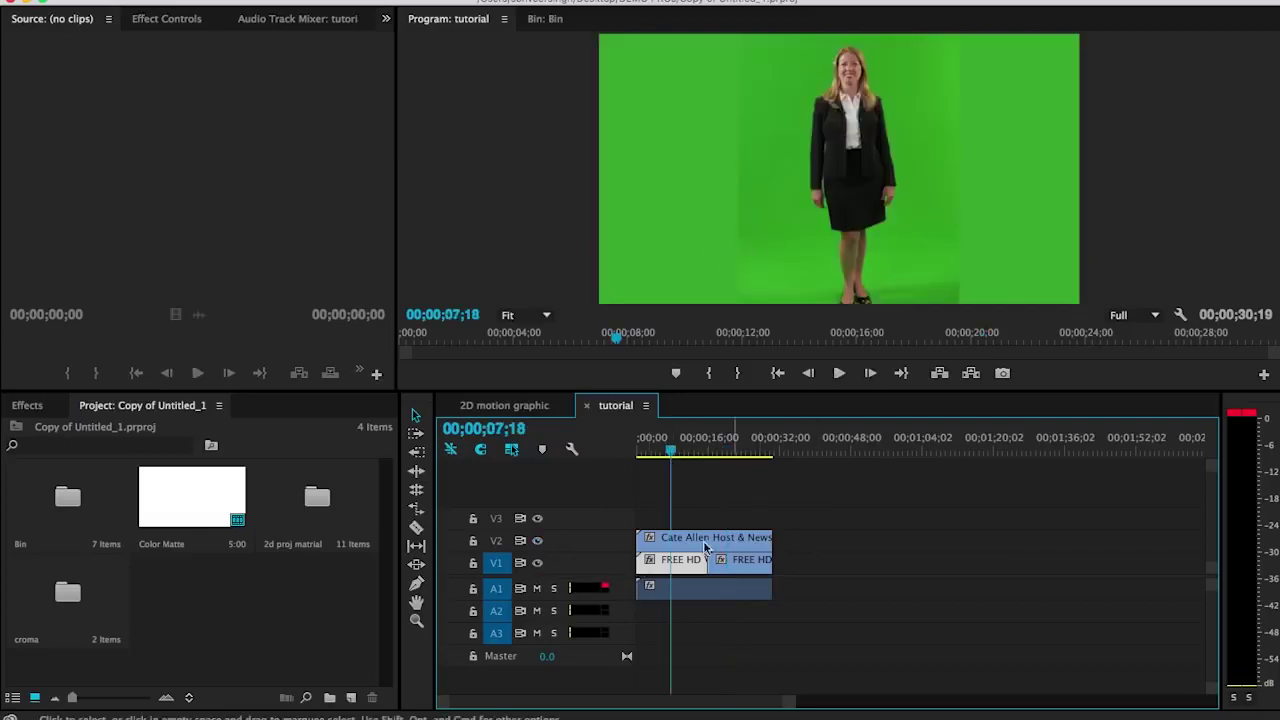
{"action": "left_click", "coordinate": [540, 545]}
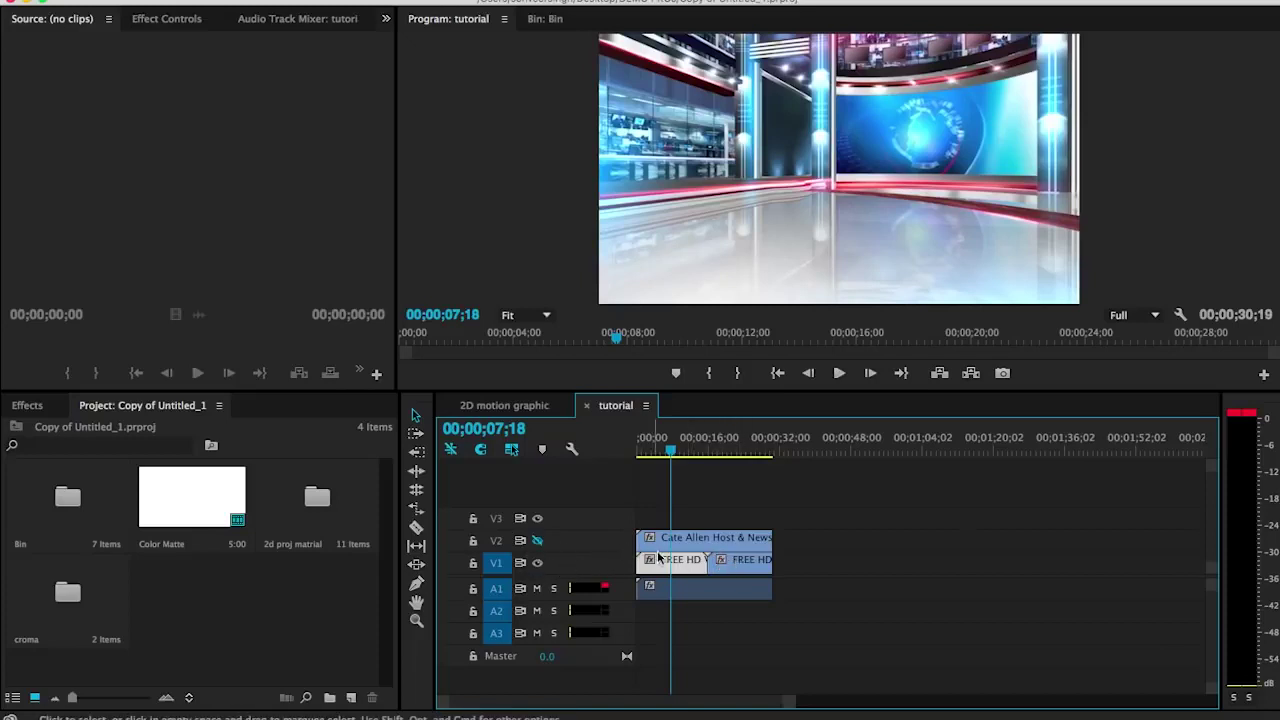
{"action": "left_click", "coordinate": [538, 542]}
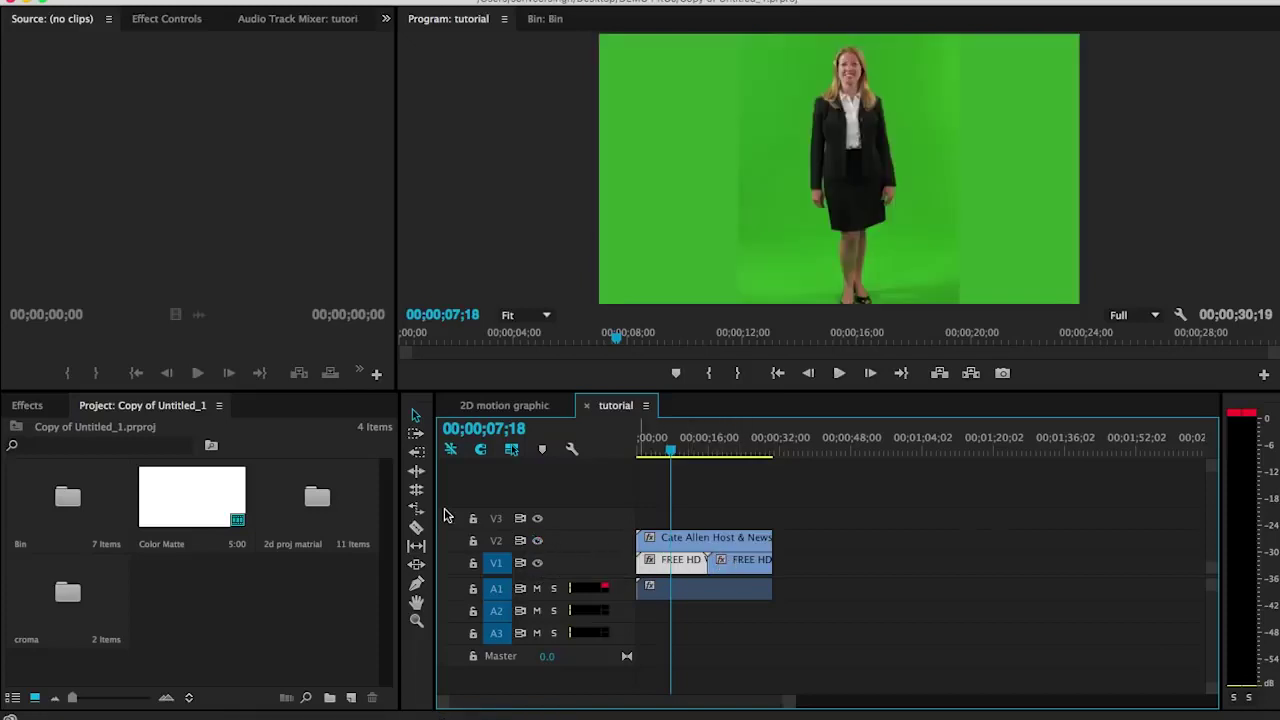
Step: Apply Ultra Key from the Effects search to the V2 presenter clip and show its Effect Controls
{"action": "left_click", "coordinate": [27, 408]}
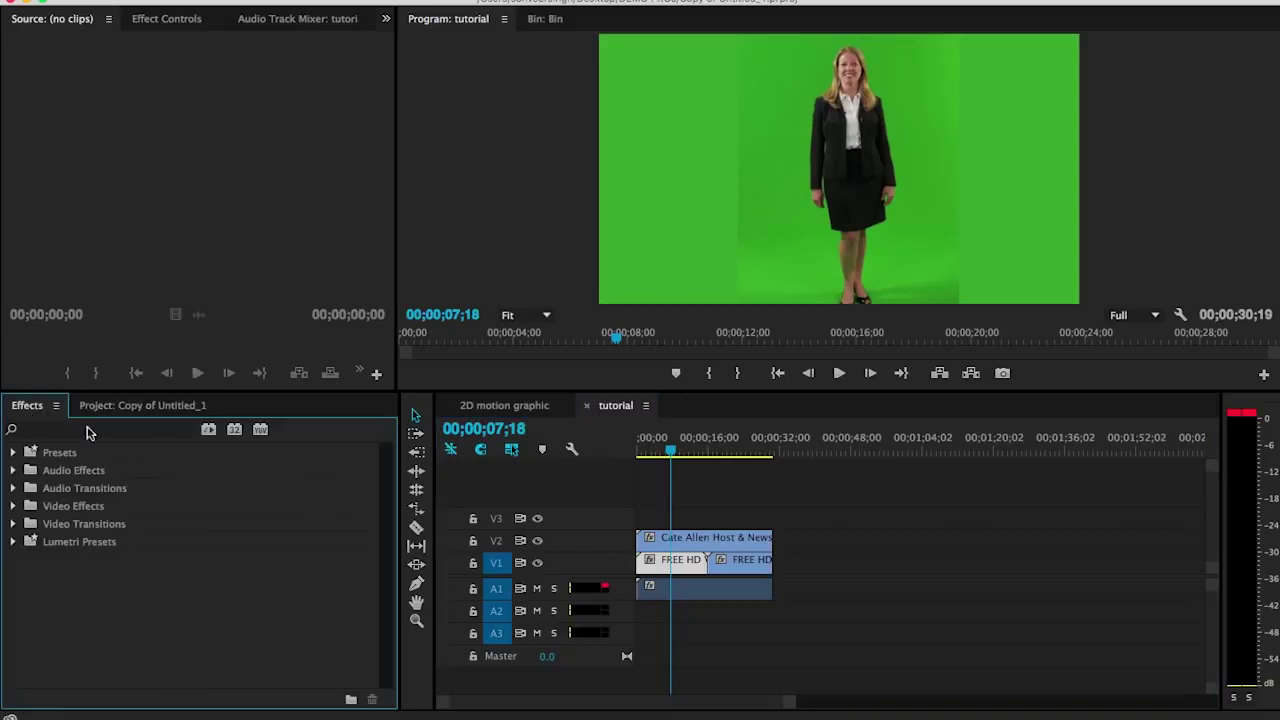
{"action": "left_click", "coordinate": [101, 431]}
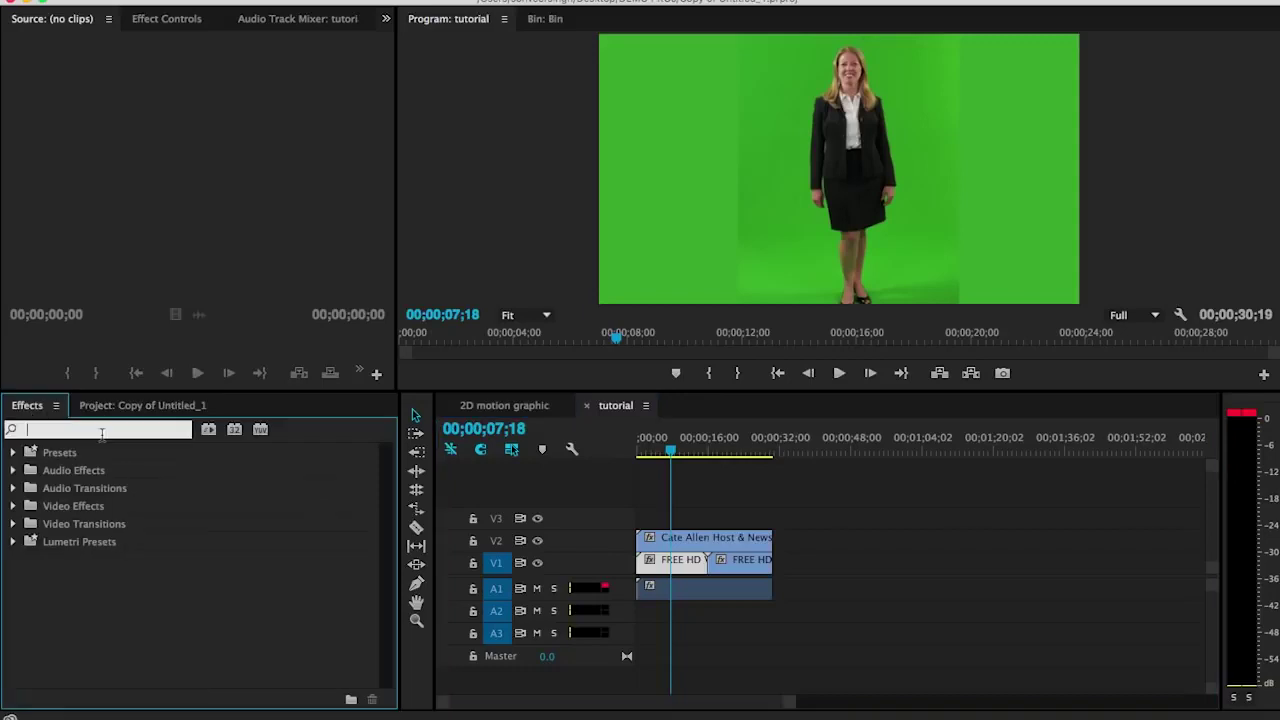
{"action": "type", "text": "ul"}
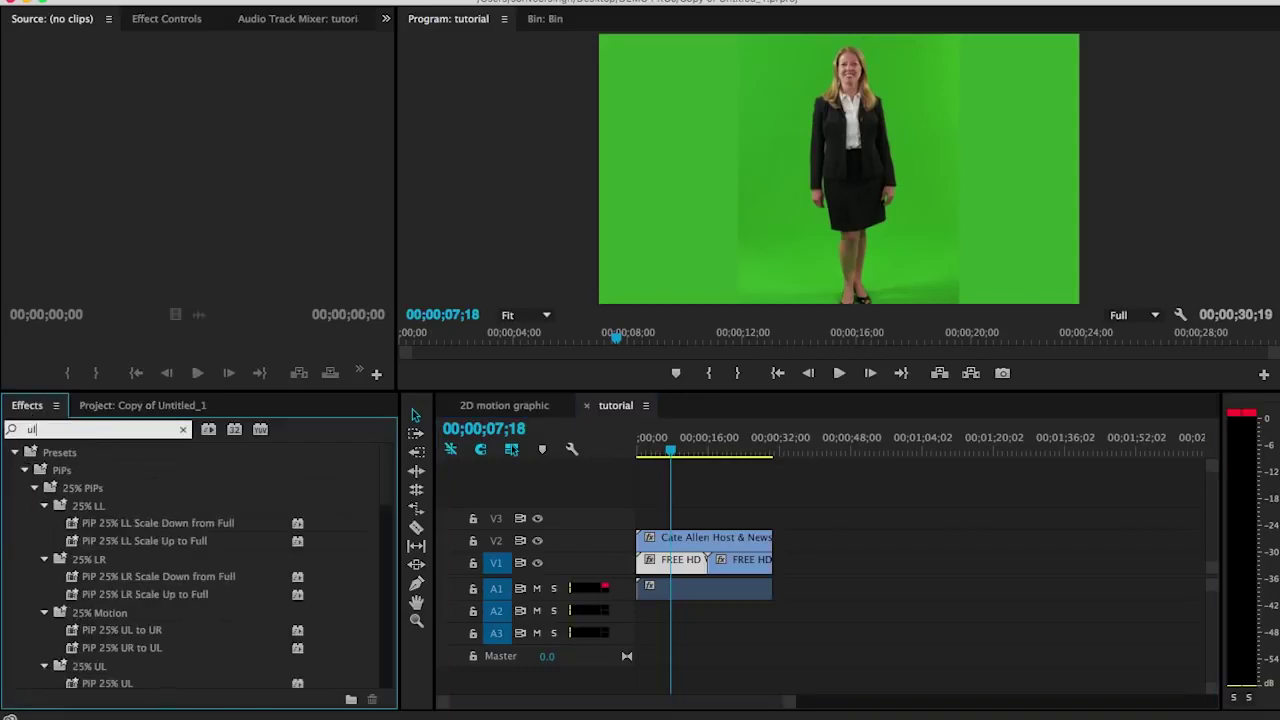
{"action": "type", "text": "tra"}
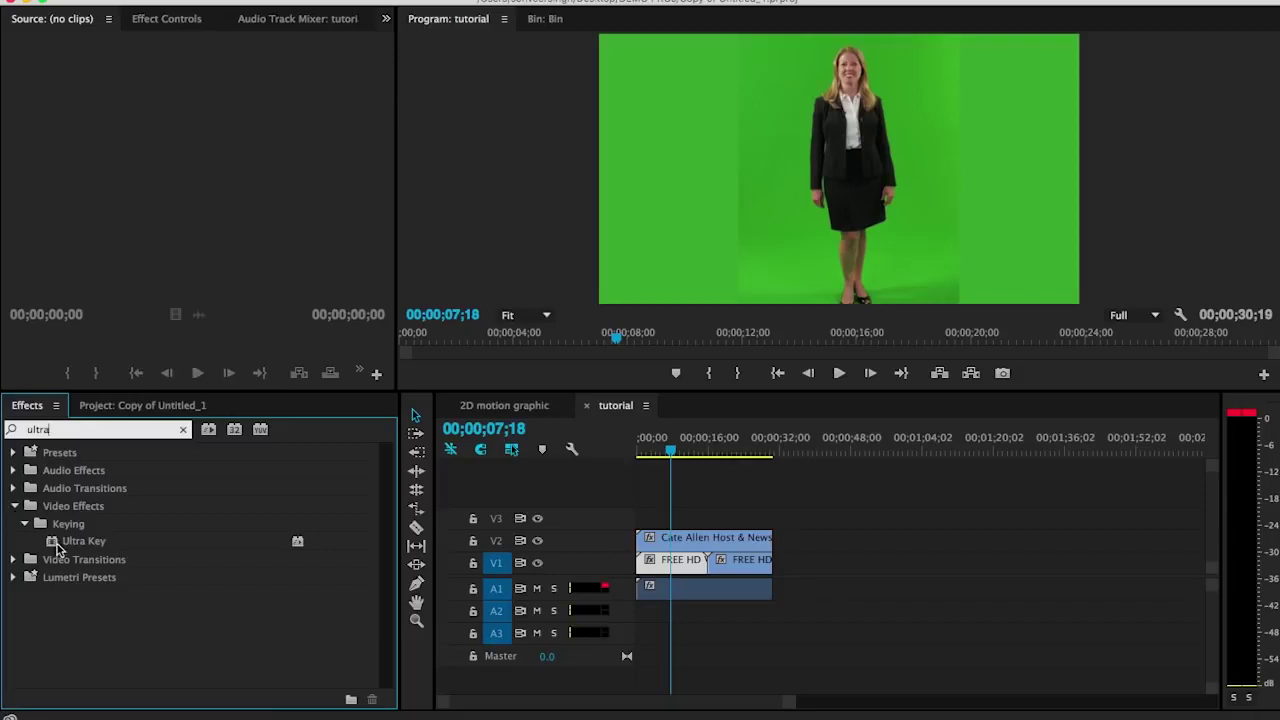
{"action": "left_click", "coordinate": [86, 541]}
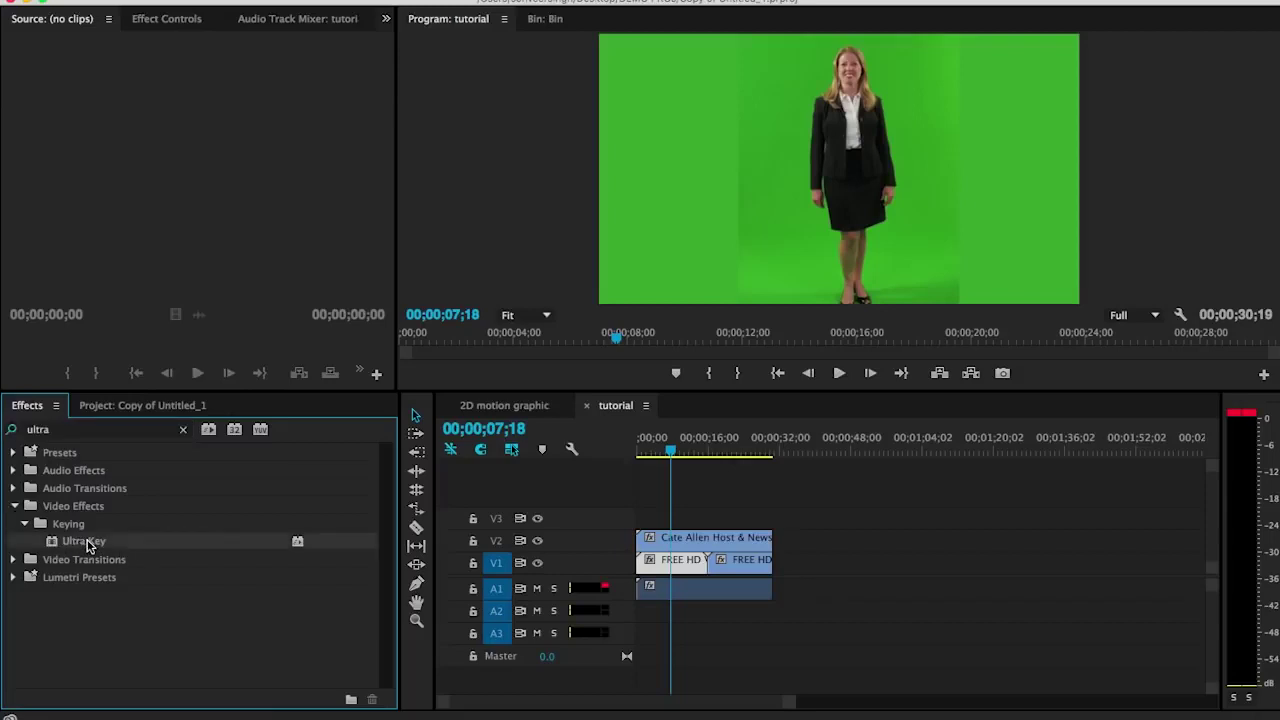
{"action": "left_click_drag", "start_coordinate": [86, 541], "coordinate": [689, 540]}
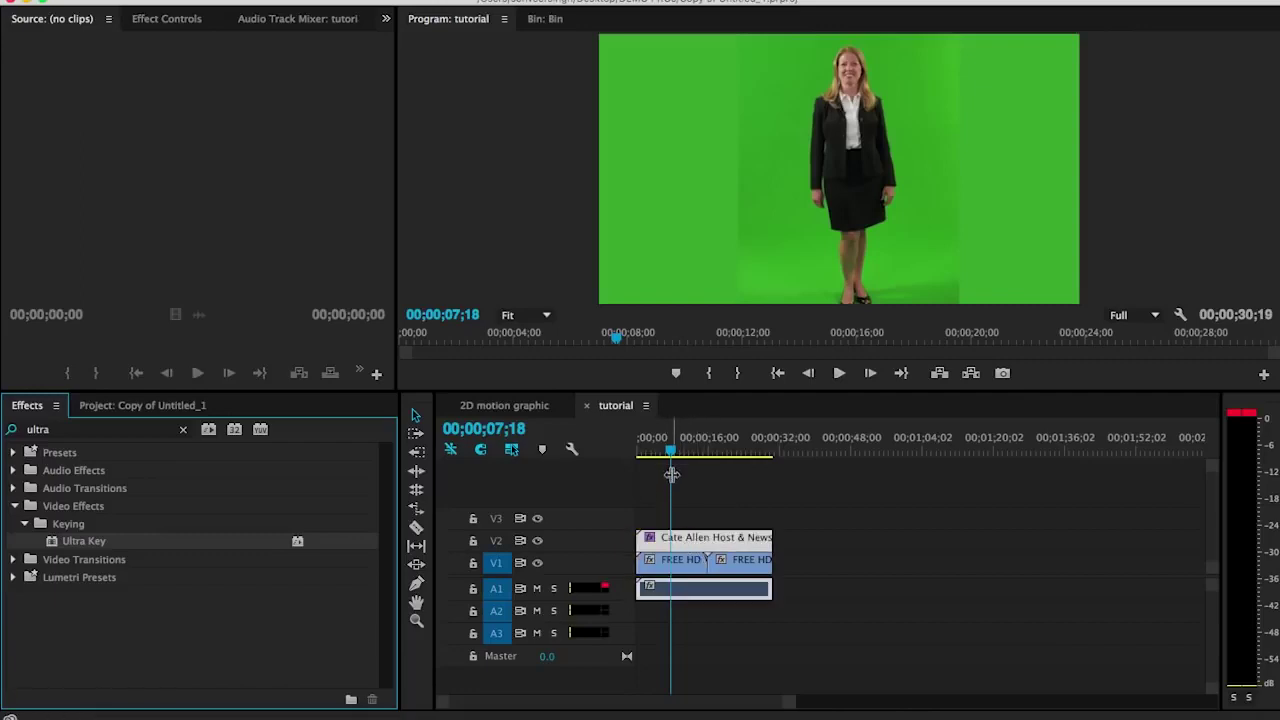
{"action": "left_click_drag", "start_coordinate": [672, 457], "coordinate": [684, 455]}
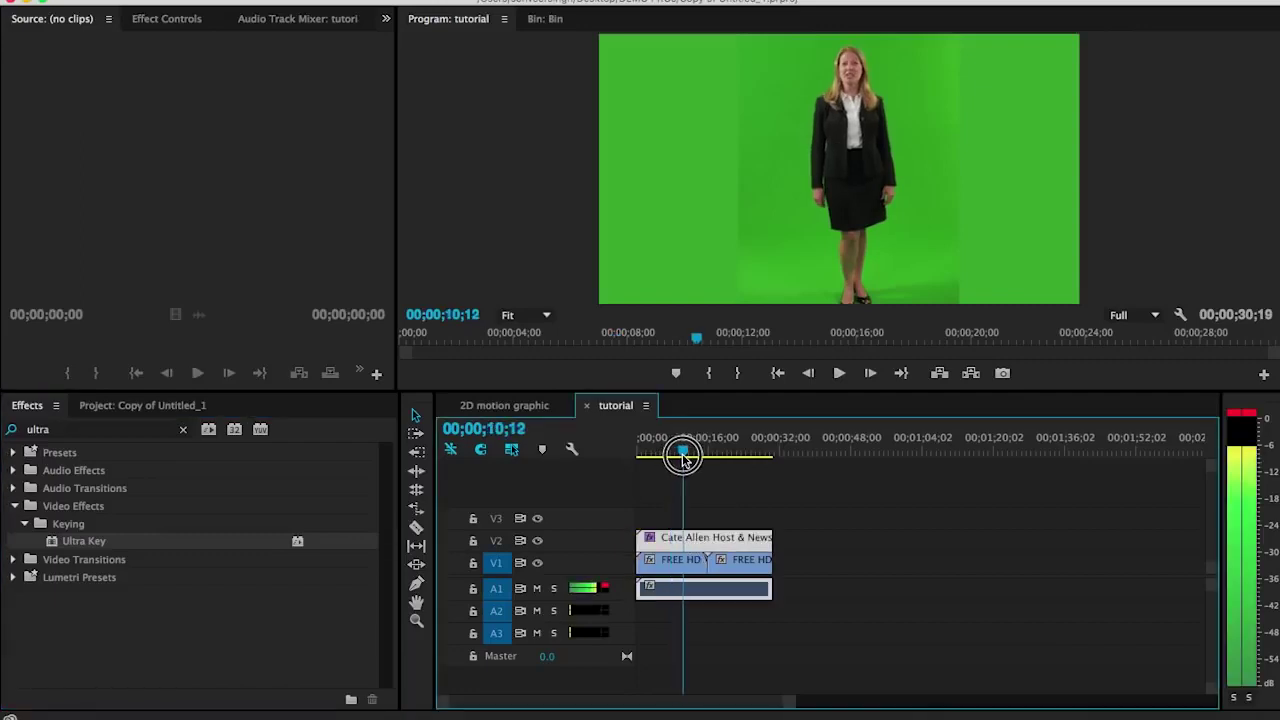
{"action": "left_click", "coordinate": [170, 18]}
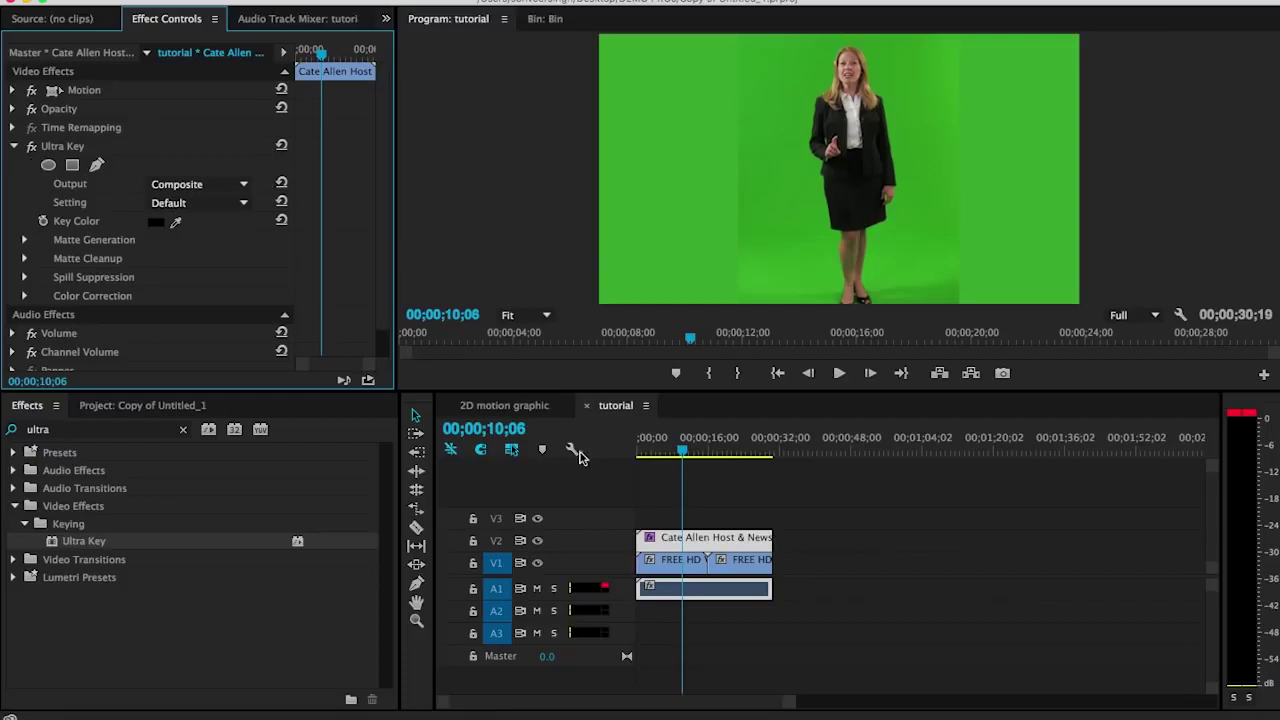
Step: Hide the background track and sample the green screen as the Ultra Key colour
{"action": "left_click", "coordinate": [537, 563]}
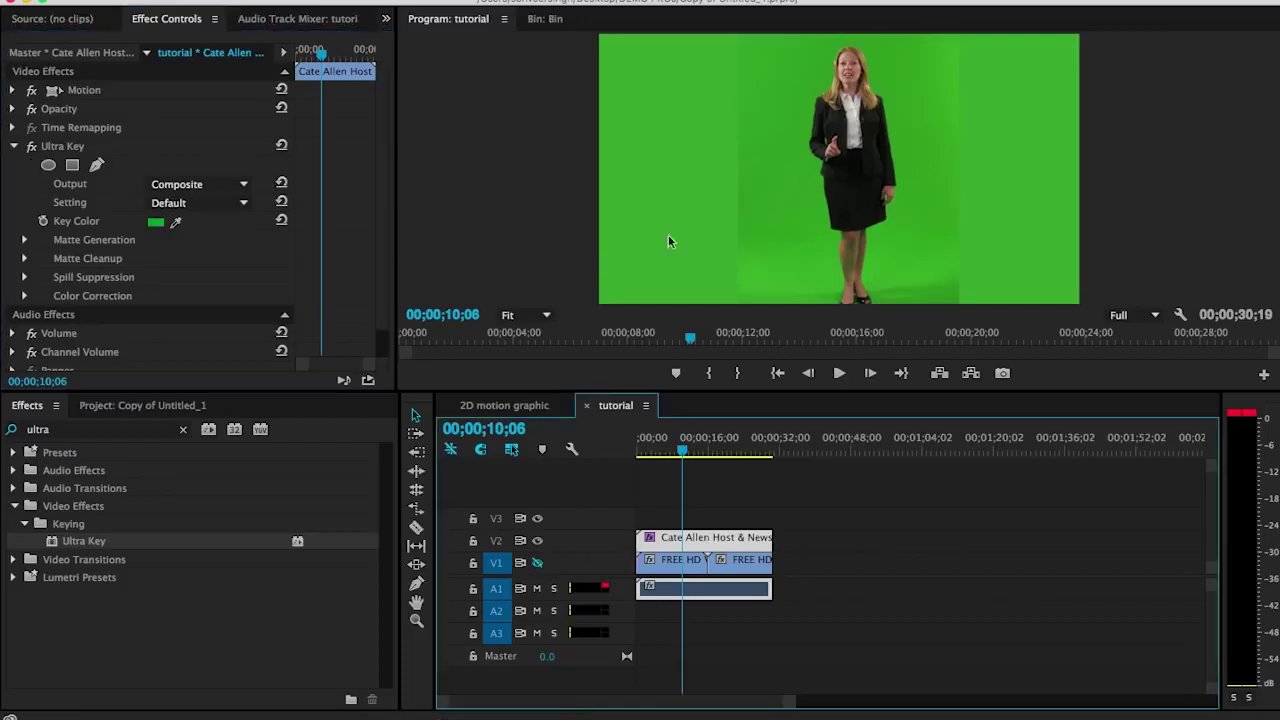
{"action": "left_click", "coordinate": [175, 221]}
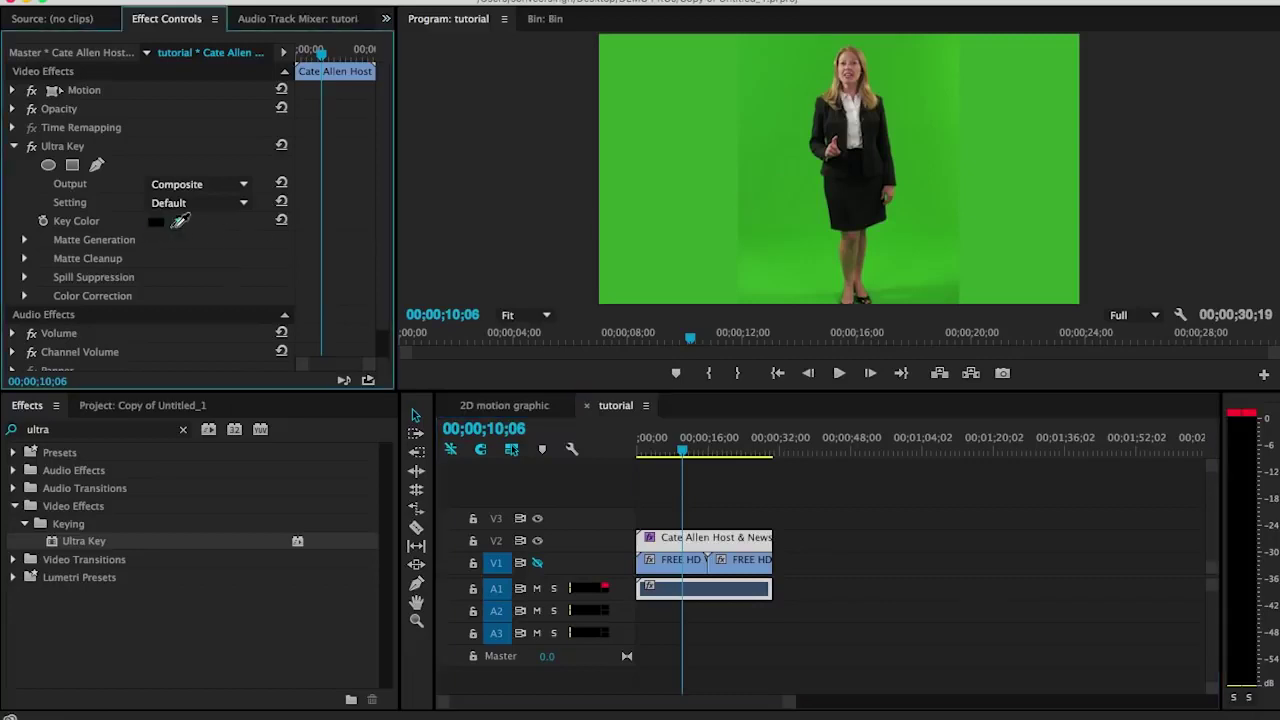
{"action": "left_click", "coordinate": [770, 188]}
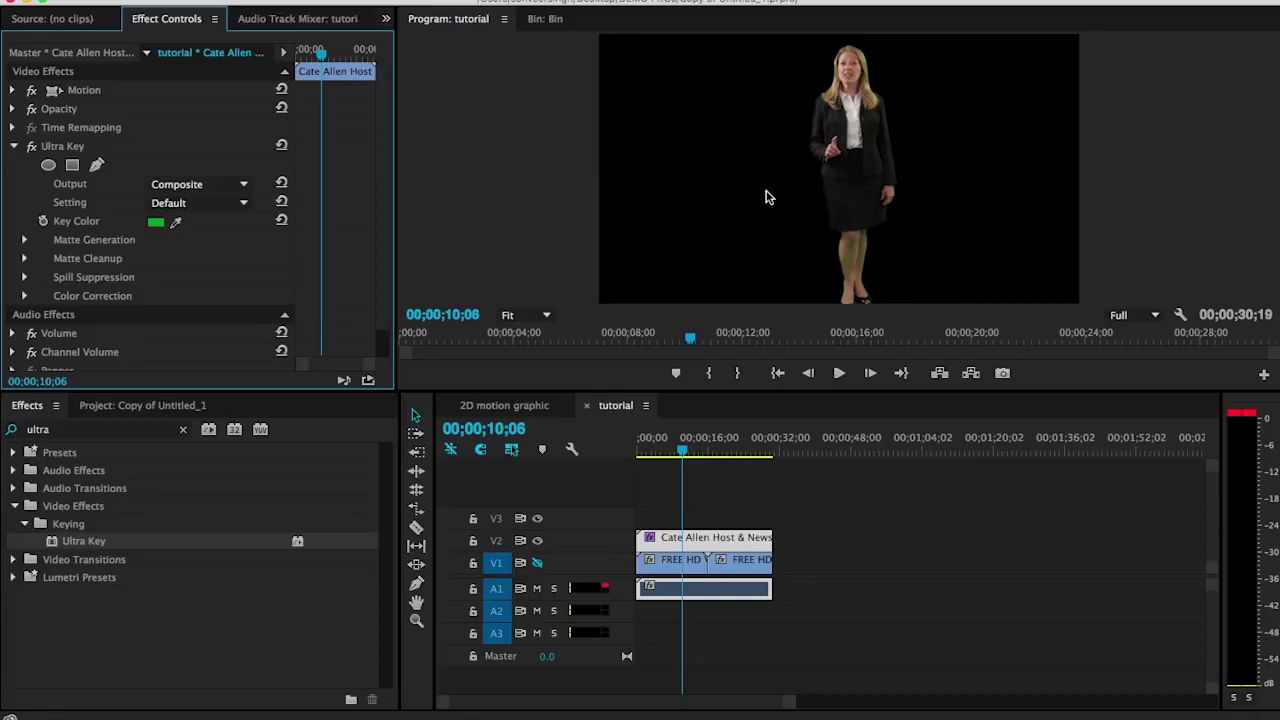
Step: Set the Ultra Key Output to Alpha Channel, showing the presenter as a white matte
{"action": "left_click", "coordinate": [240, 190]}
{"action": "left_click", "coordinate": [243, 188]}
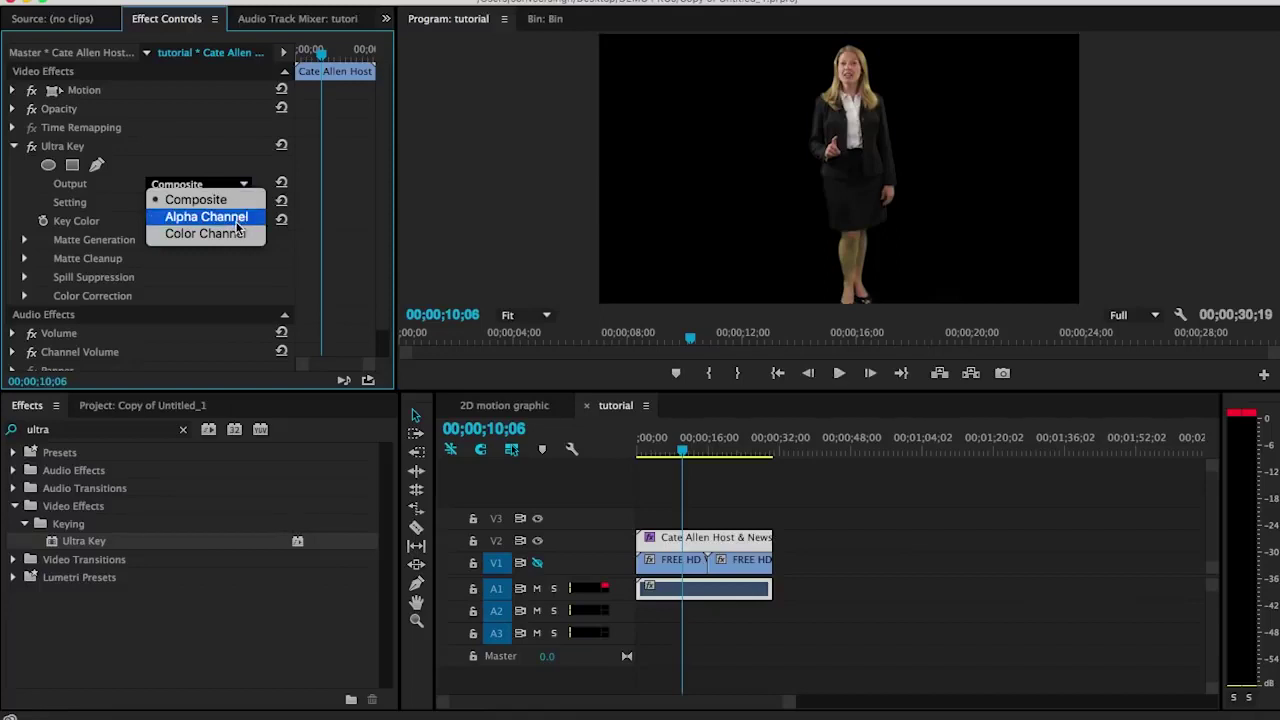
{"action": "left_click", "coordinate": [237, 229]}
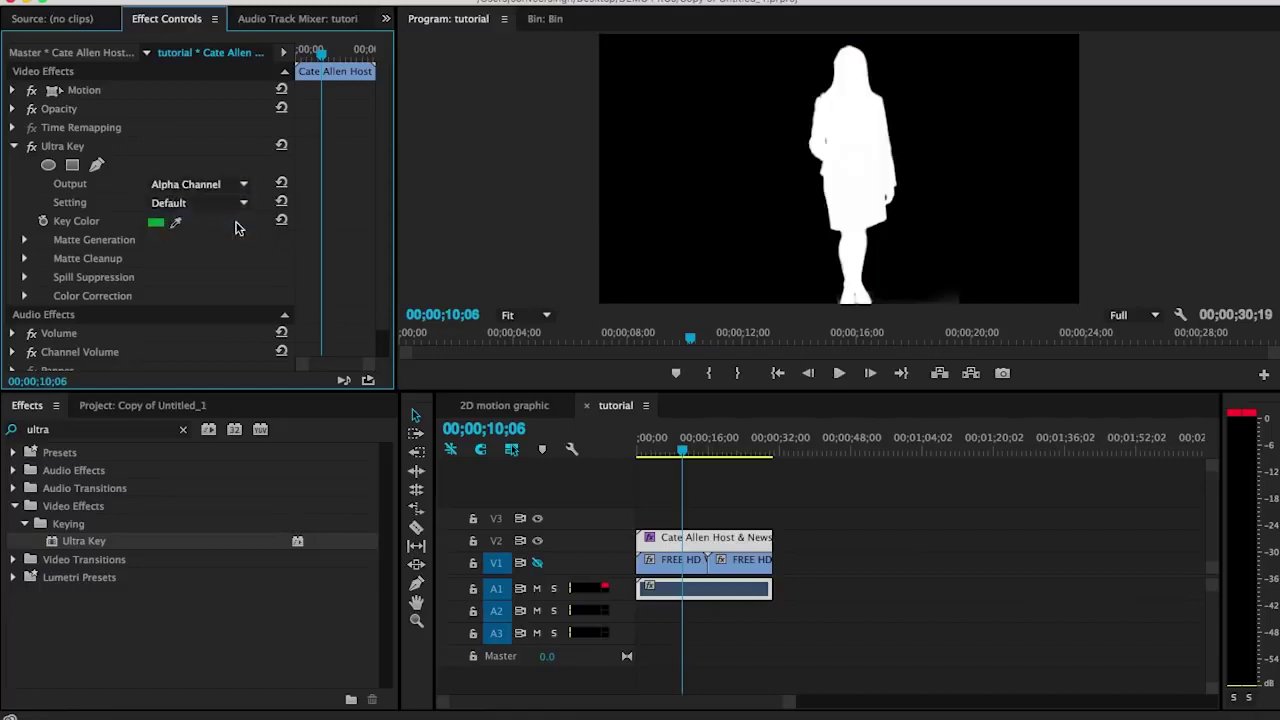
{"action": "left_click", "coordinate": [243, 186]}
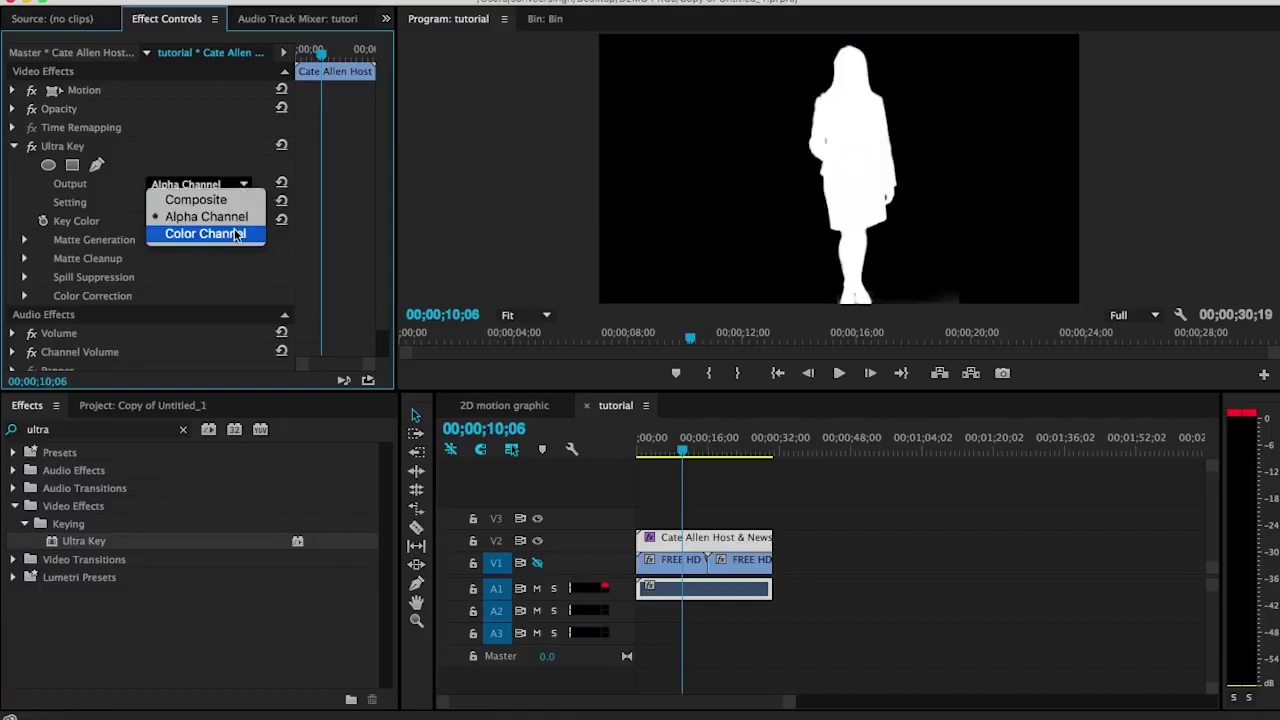
{"action": "left_click", "coordinate": [237, 233]}
{"action": "left_click", "coordinate": [241, 184]}
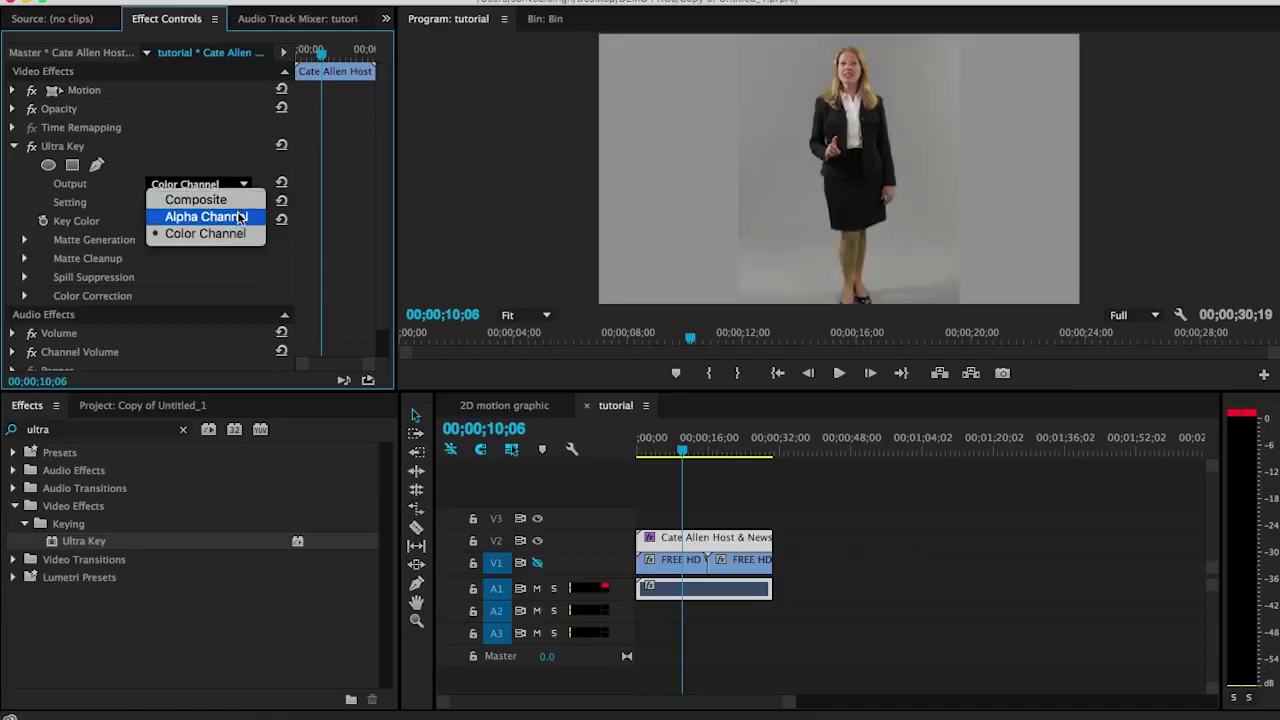
{"action": "left_click", "coordinate": [239, 219]}
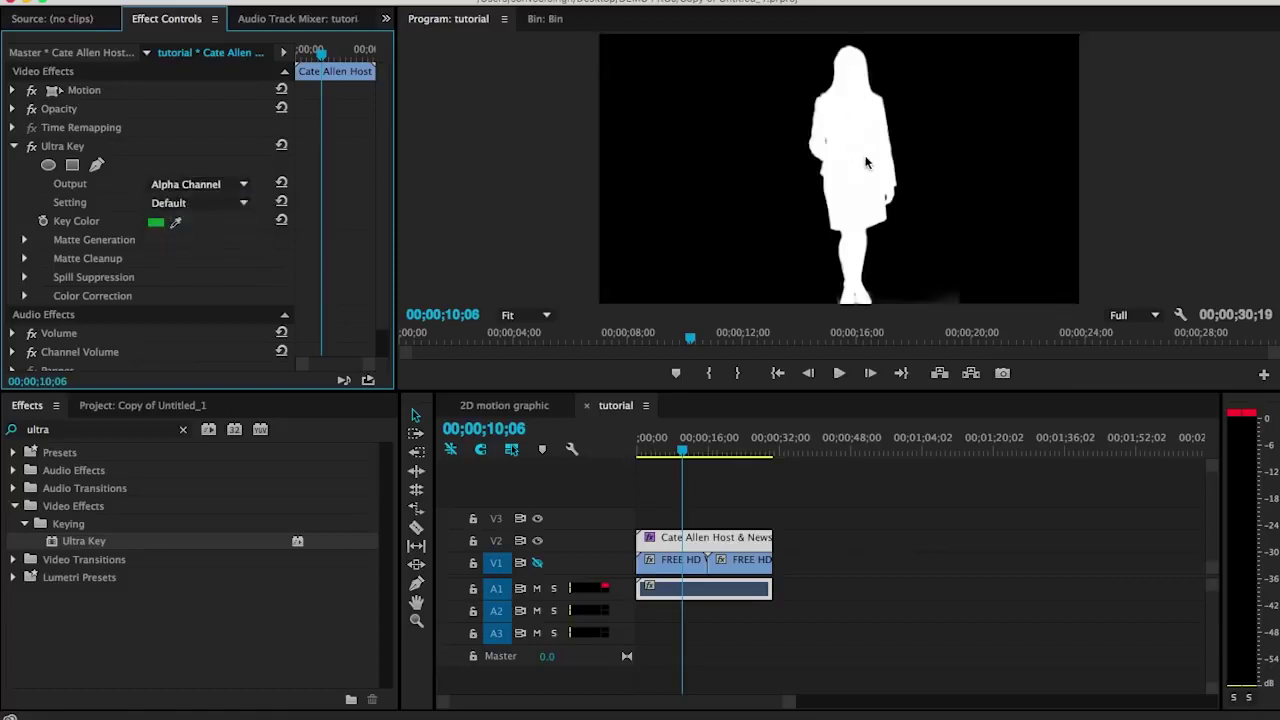
{"action": "left_click", "coordinate": [243, 205]}
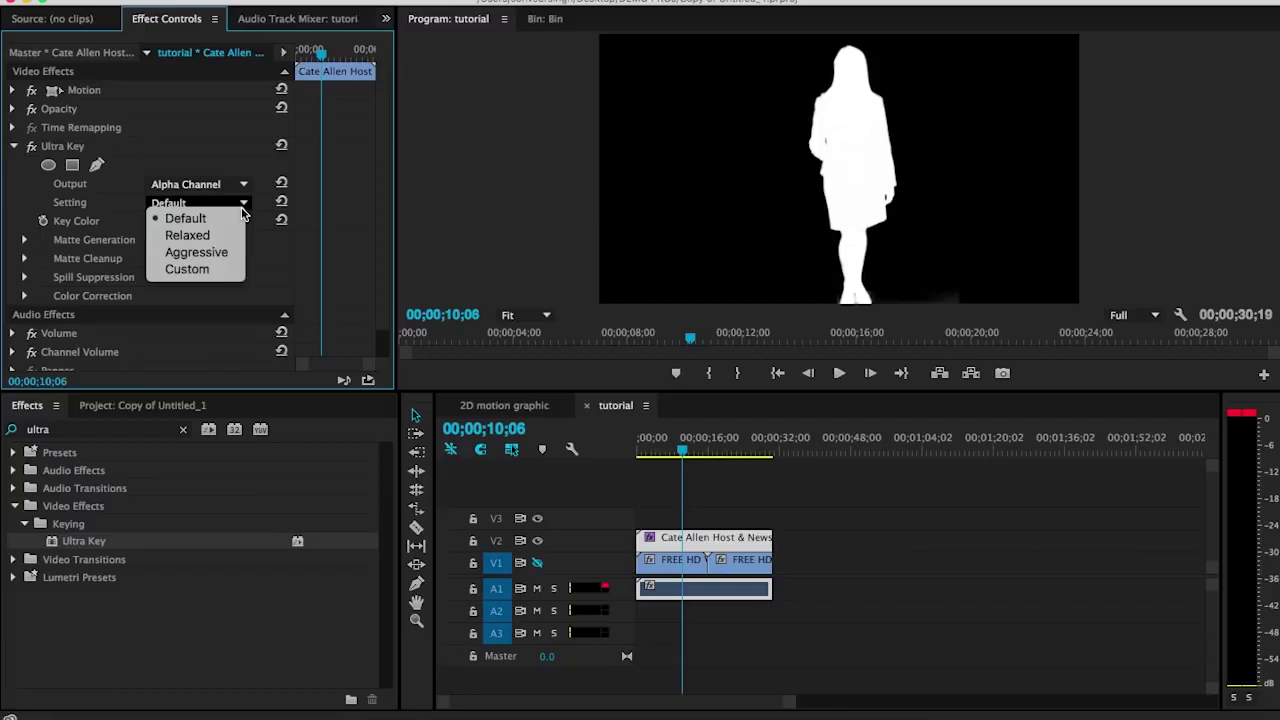
Step: Choose the Aggressive preset, then set Transparency to 25 and Highlight to 2 under Matte Generation
{"action": "left_click", "coordinate": [226, 256]}
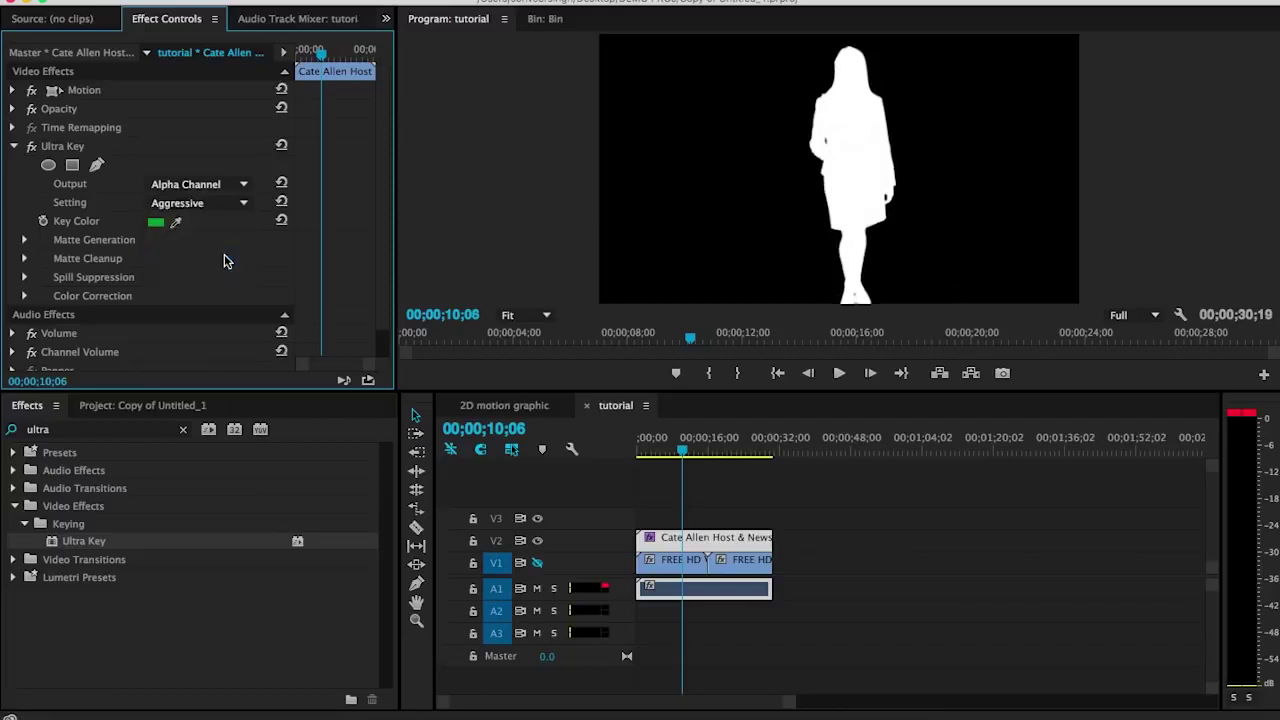
{"action": "left_click", "coordinate": [25, 241]}
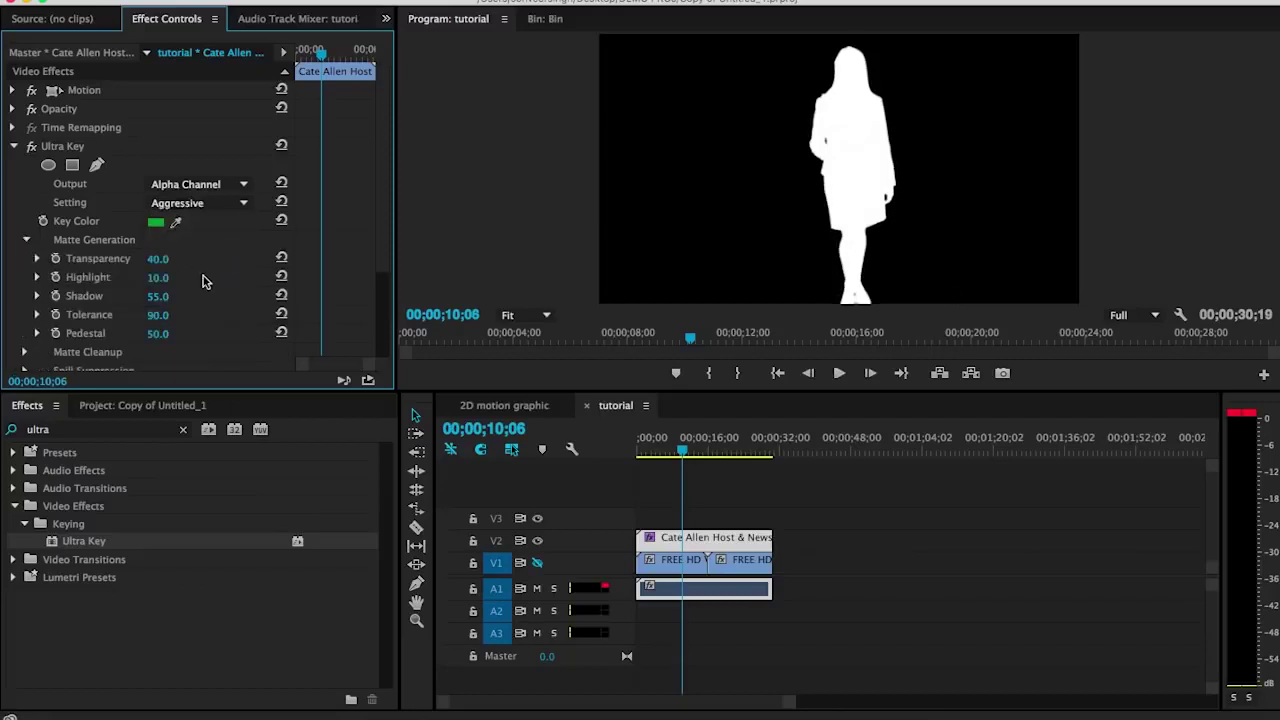
{"action": "left_click_drag", "start_coordinate": [157, 262], "coordinate": [163, 262]}
{"action": "left_click_drag", "start_coordinate": [157, 258], "coordinate": [153, 258]}
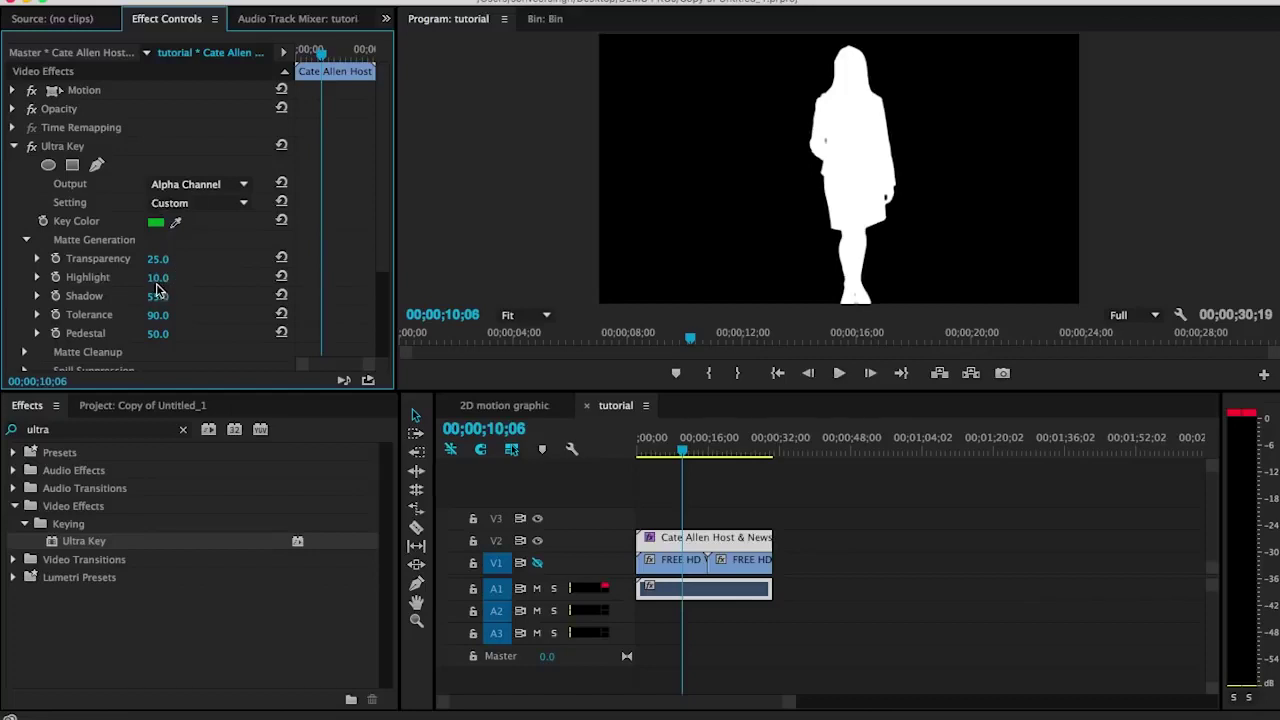
{"action": "mouse_move", "coordinate": [157, 277]}
{"action": "left_mouse_down"}
{"action": "mouse_move", "coordinate": [188, 277]}
{"action": "mouse_move", "coordinate": [127, 277]}
{"action": "left_mouse_up"}
{"action": "left_click", "coordinate": [280, 278]}
Step: Raise Matte Cleanup Choke to 33 and Soften to 20
{"action": "left_click", "coordinate": [27, 241]}
{"action": "left_click", "coordinate": [26, 258]}
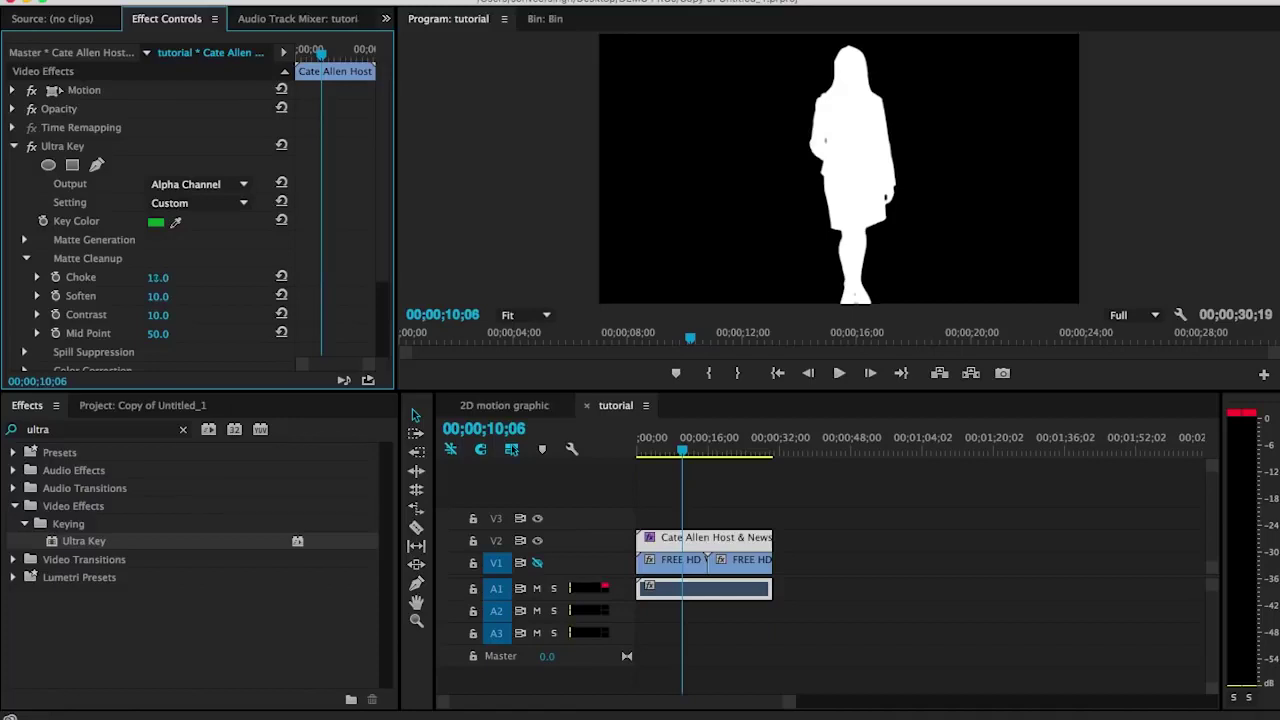
{"action": "left_click_drag", "start_coordinate": [158, 277], "coordinate": [179, 277]}
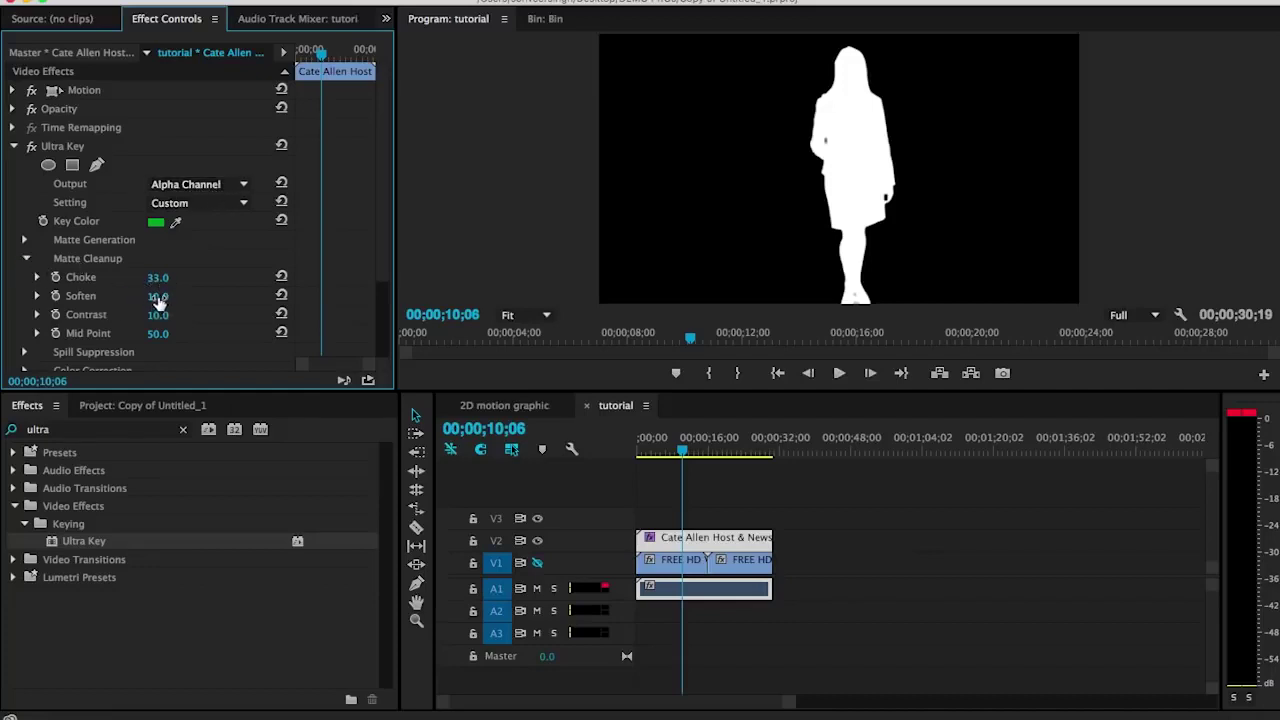
{"action": "left_click_drag", "start_coordinate": [157, 296], "coordinate": [174, 296]}
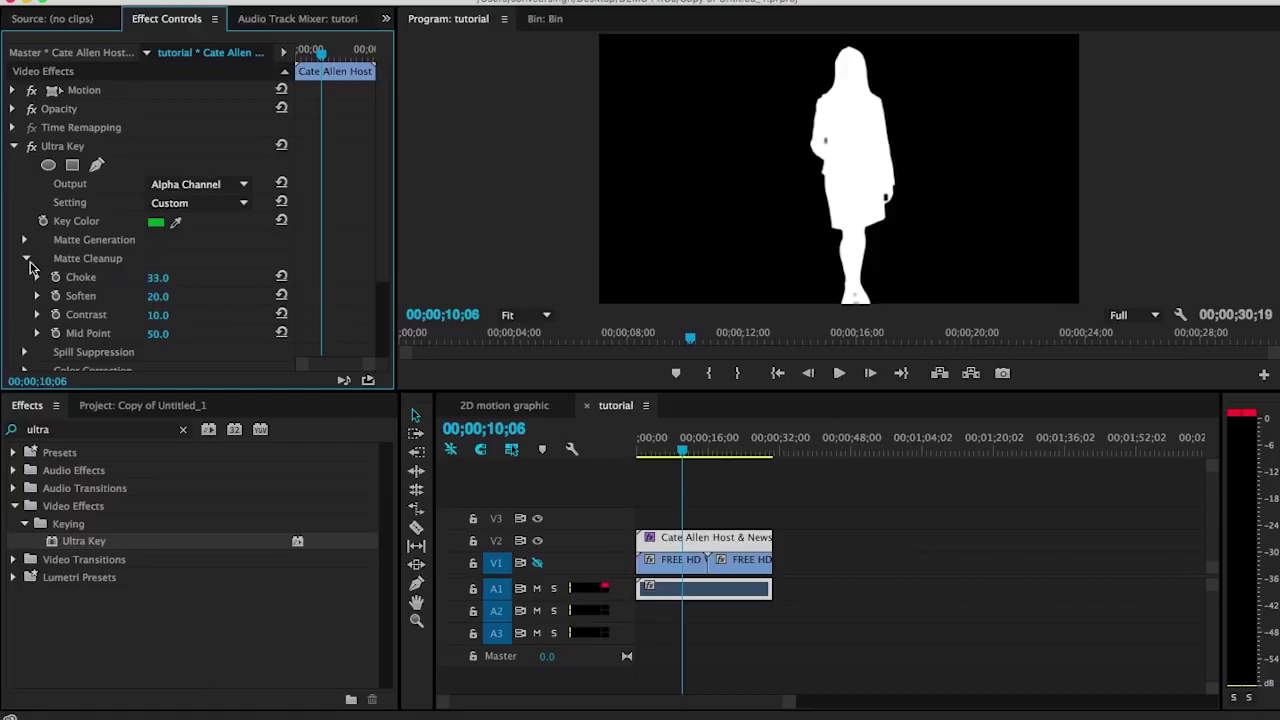
{"action": "left_click", "coordinate": [27, 259]}
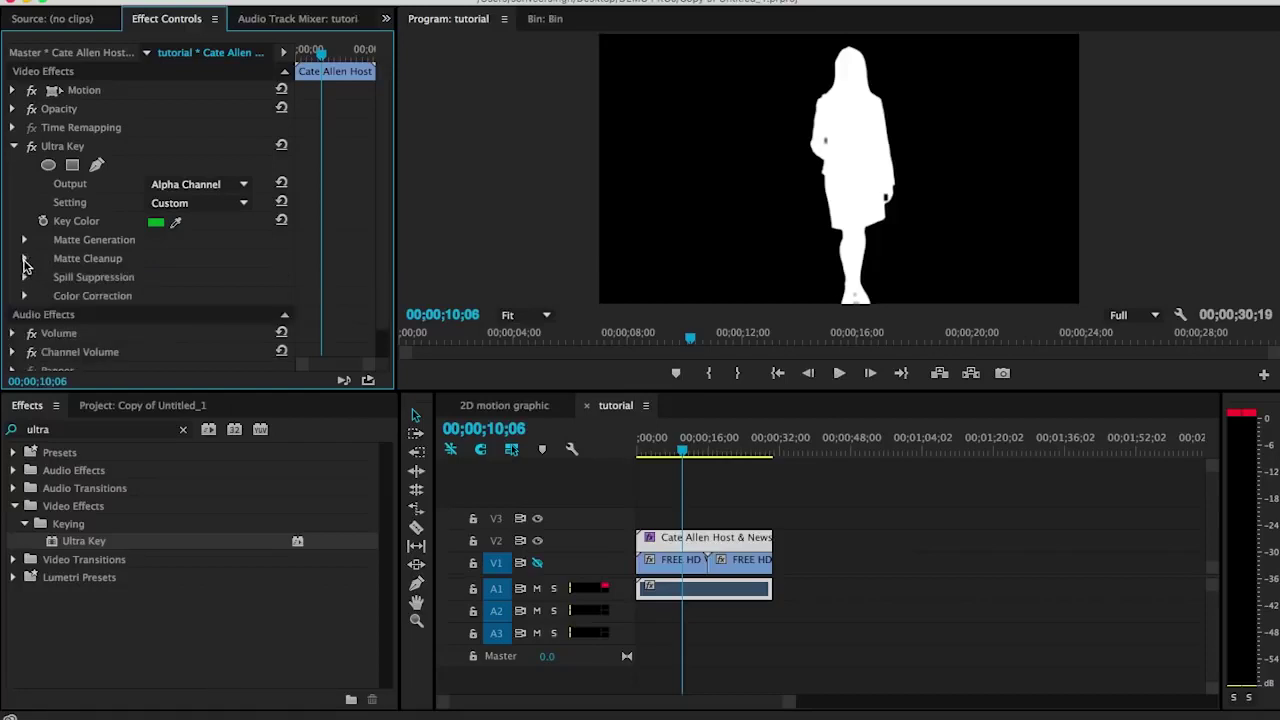
Step: Switch the Ultra Key output back to Composite and re-enable the V1 studio background track
{"action": "left_click", "coordinate": [243, 205]}
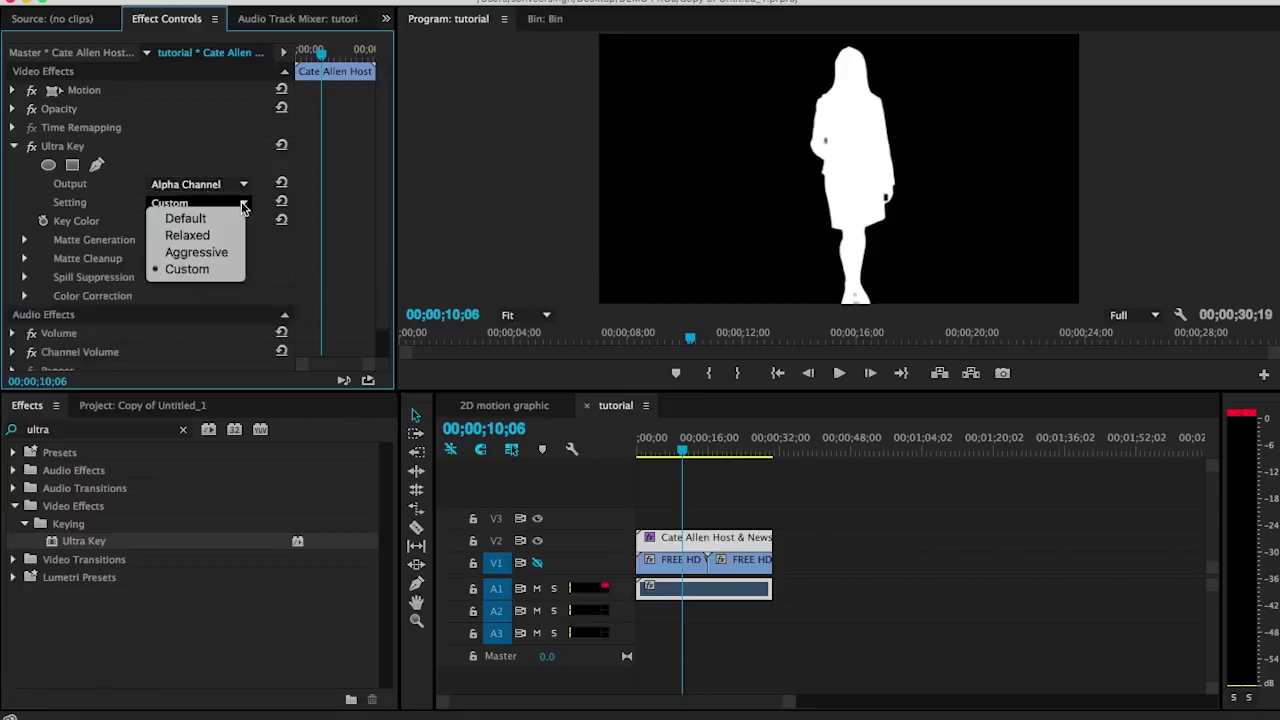
{"action": "left_click", "coordinate": [237, 187]}
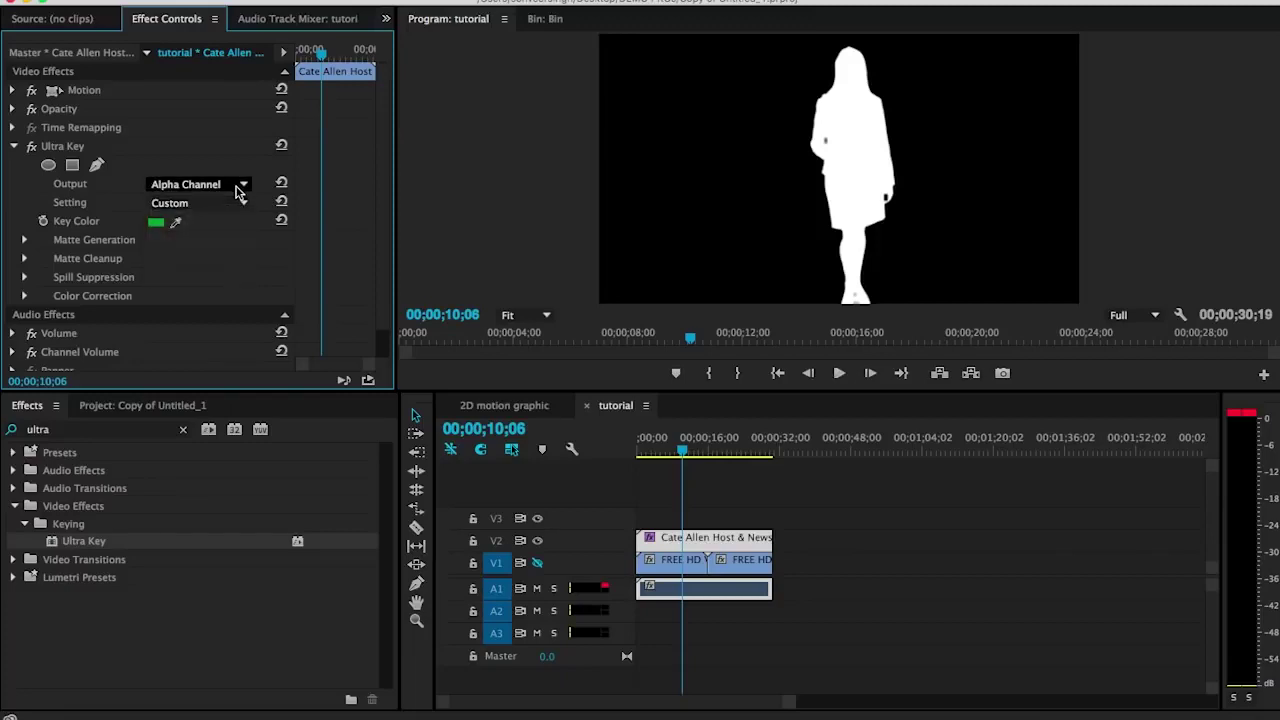
{"action": "left_click", "coordinate": [238, 188]}
{"action": "left_click", "coordinate": [200, 200]}
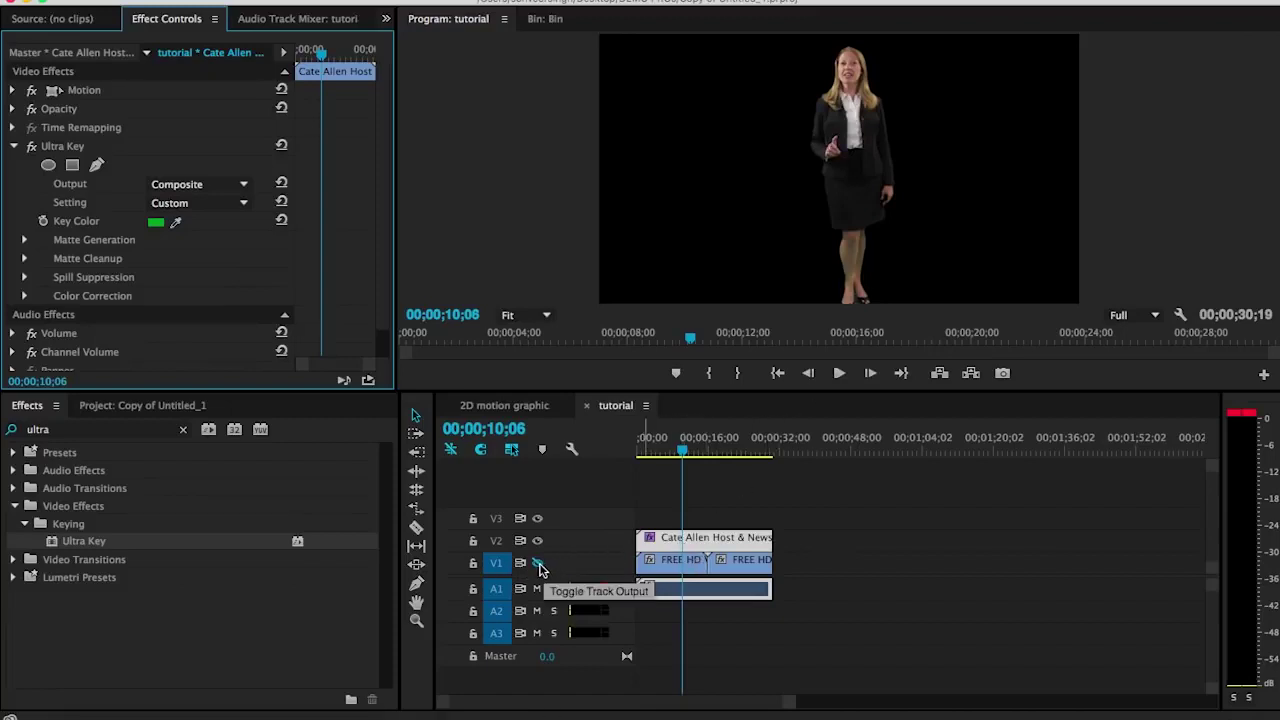
{"action": "left_click", "coordinate": [539, 566]}
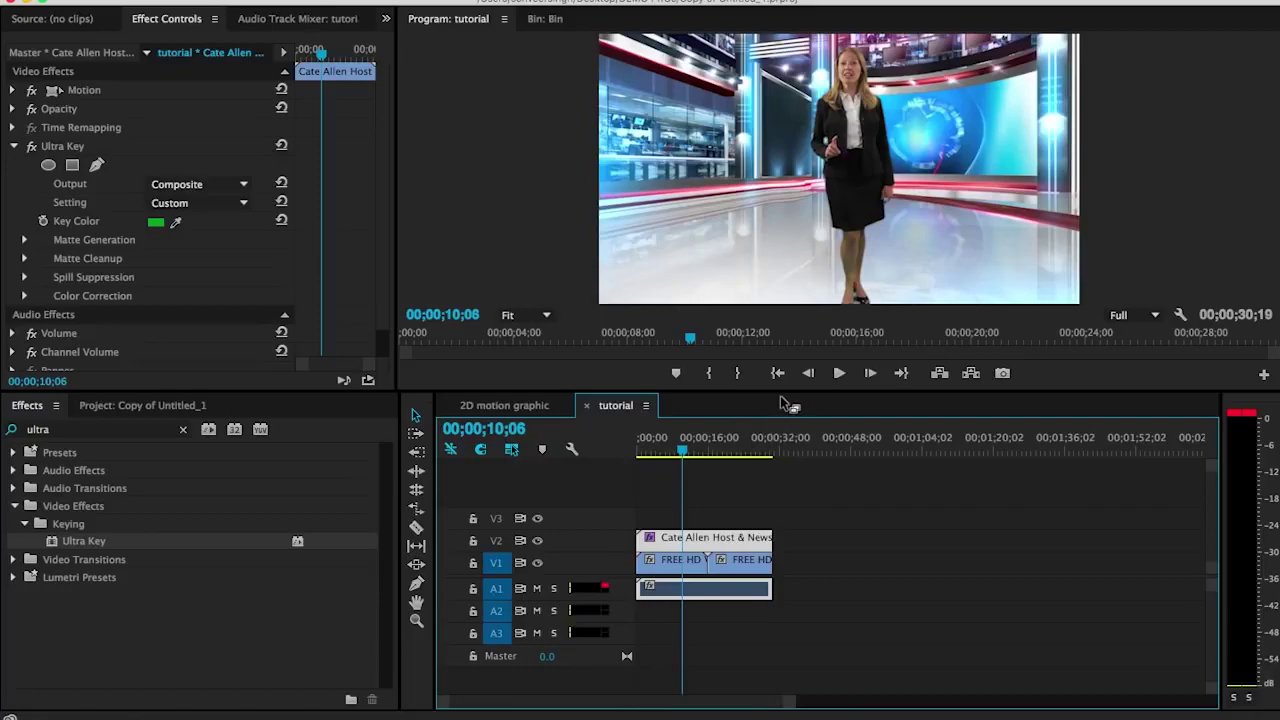
{"action": "left_click", "coordinate": [790, 480]}
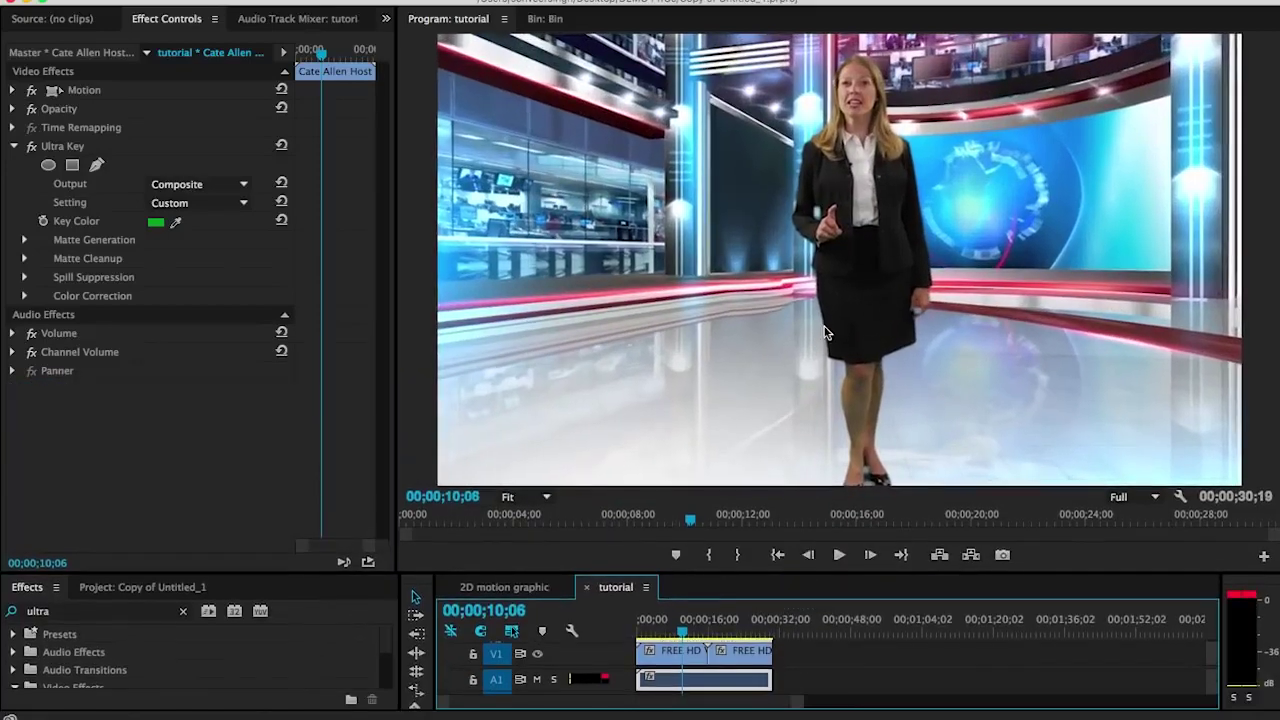
Step: Shrink the presenter to Scale 89 and move her left and down to Position Y 269
{"action": "left_click", "coordinate": [14, 146]}
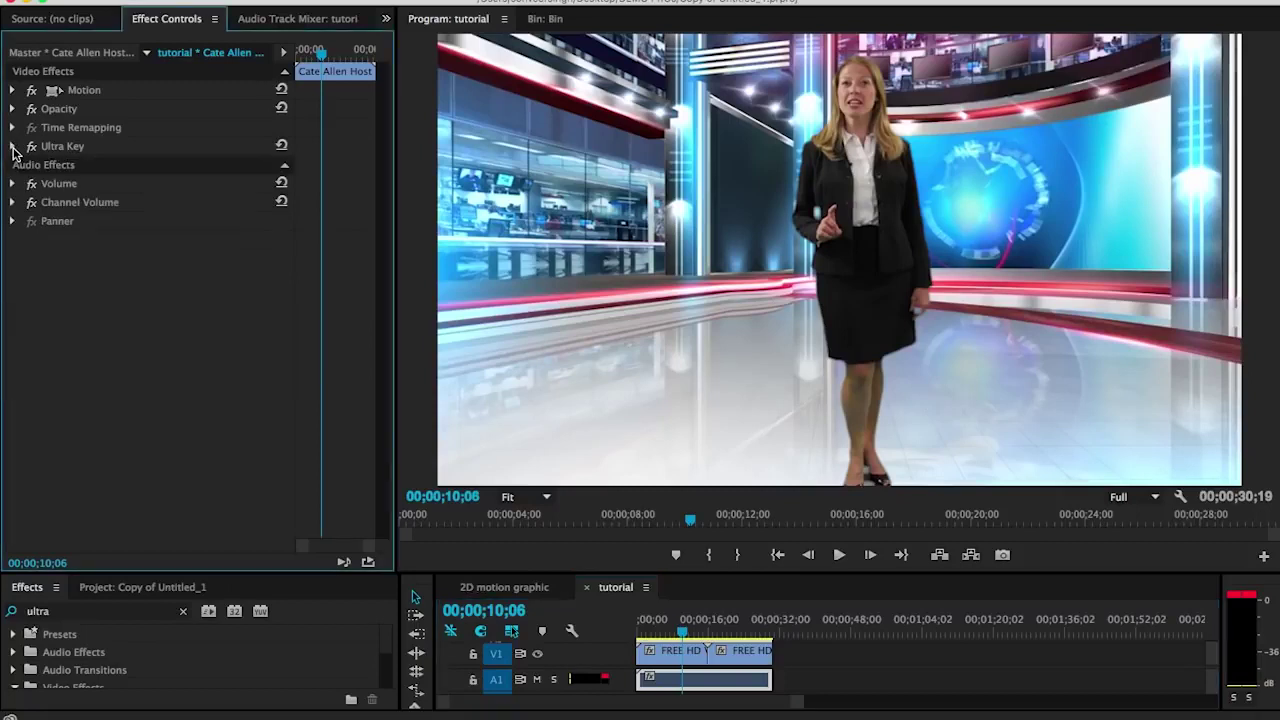
{"action": "left_click", "coordinate": [13, 90]}
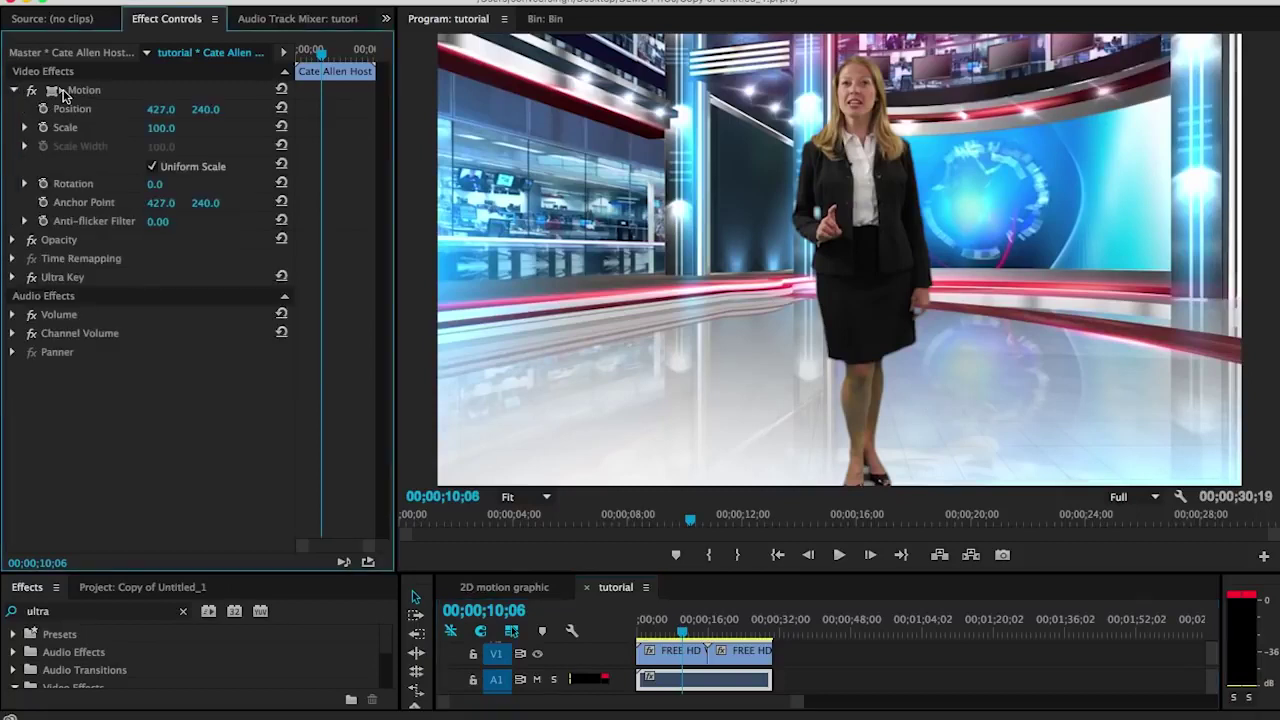
{"action": "left_click_drag", "start_coordinate": [160, 127], "coordinate": [136, 127]}
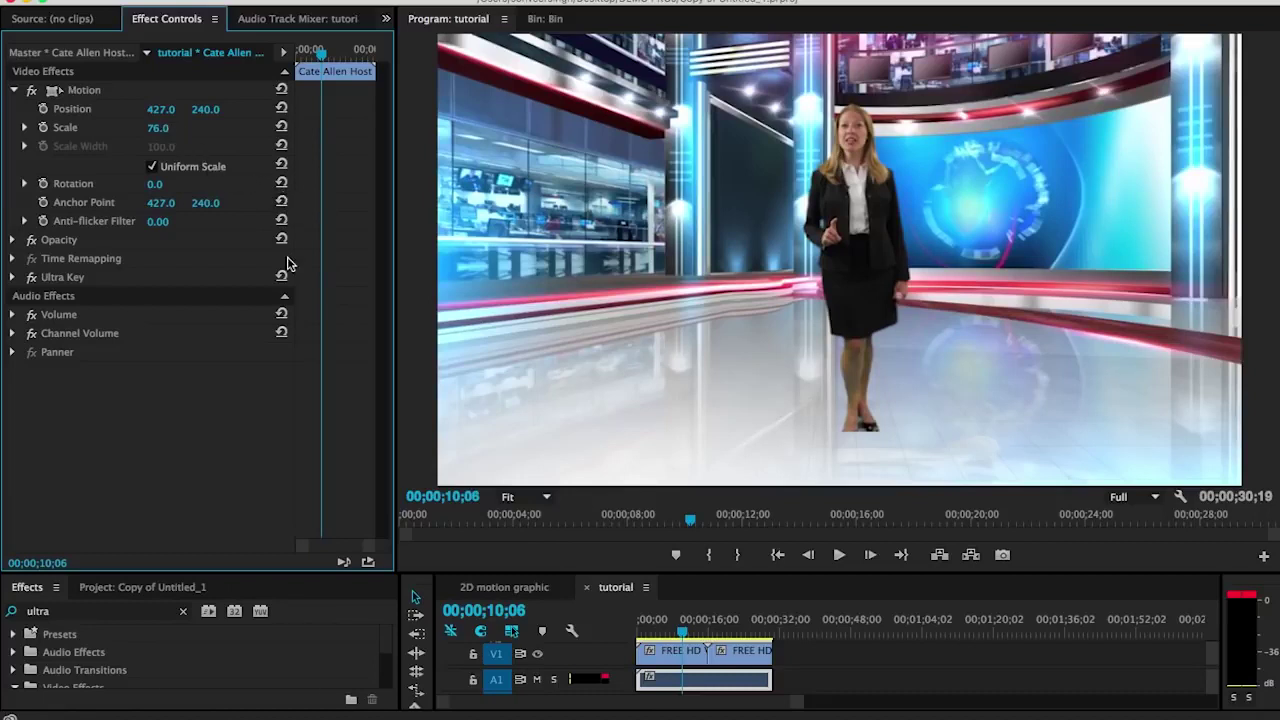
{"action": "left_click_drag", "start_coordinate": [160, 109], "coordinate": [40, 109]}
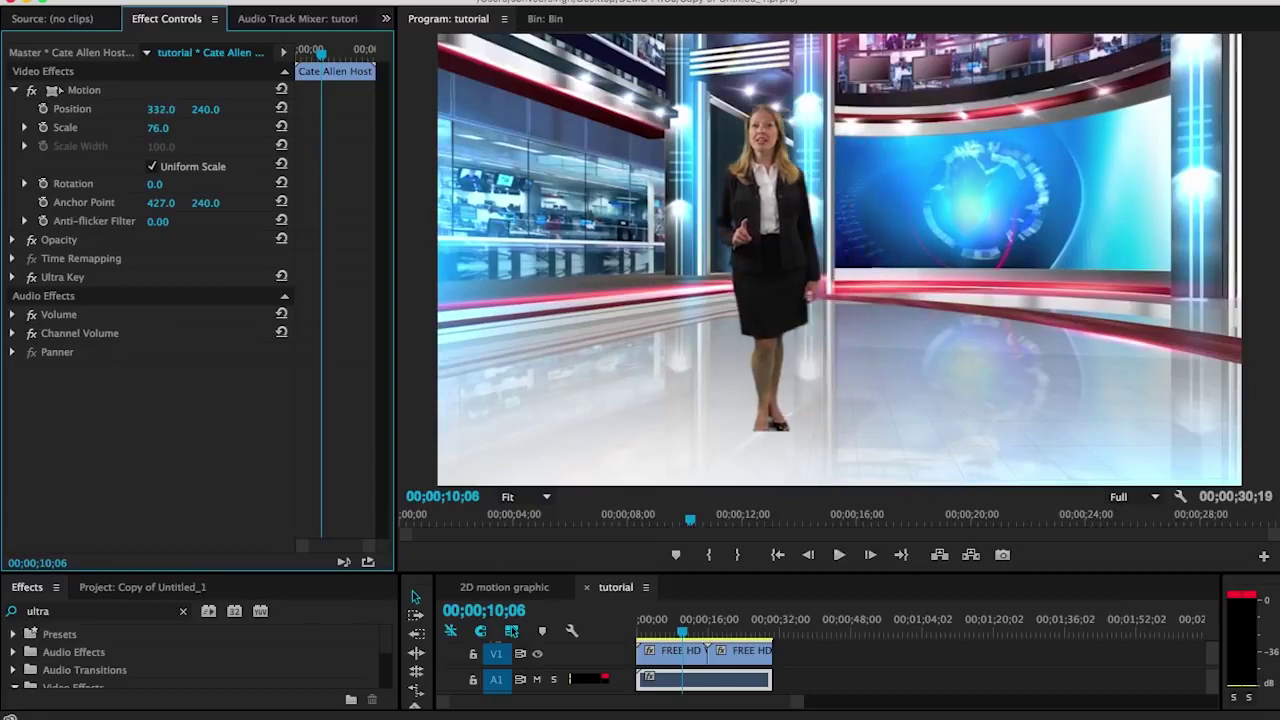
{"action": "mouse_move", "coordinate": [160, 109]}
{"action": "left_mouse_down"}
{"action": "mouse_move", "coordinate": [140, 109]}
{"action": "mouse_move", "coordinate": [240, 109]}
{"action": "mouse_move", "coordinate": [155, 109]}
{"action": "mouse_move", "coordinate": [180, 109]}
{"action": "mouse_move", "coordinate": [193, 129]}
{"action": "mouse_move", "coordinate": [172, 109]}
{"action": "left_mouse_up"}
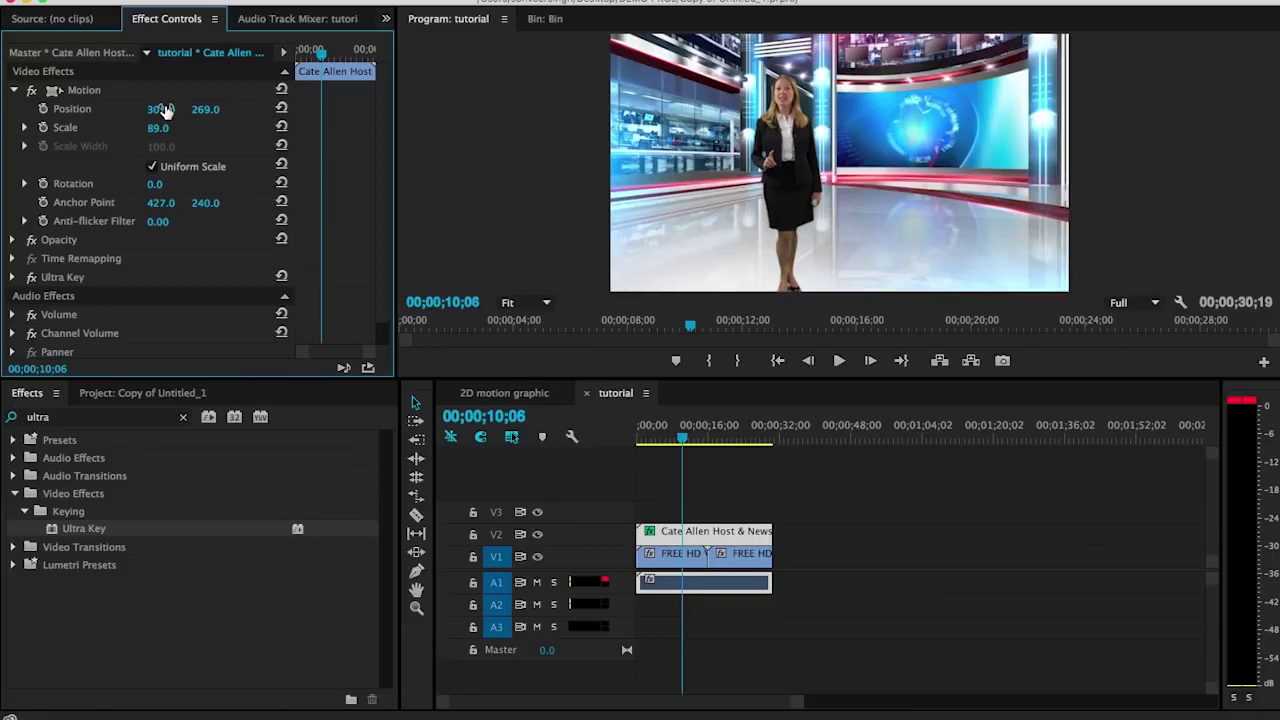
Step: Save the project and search the Effects panel for 'fli' to list Vertical Flip
{"action": "key", "text": "ctrl+s"}
{"action": "left_click", "coordinate": [14, 90]}
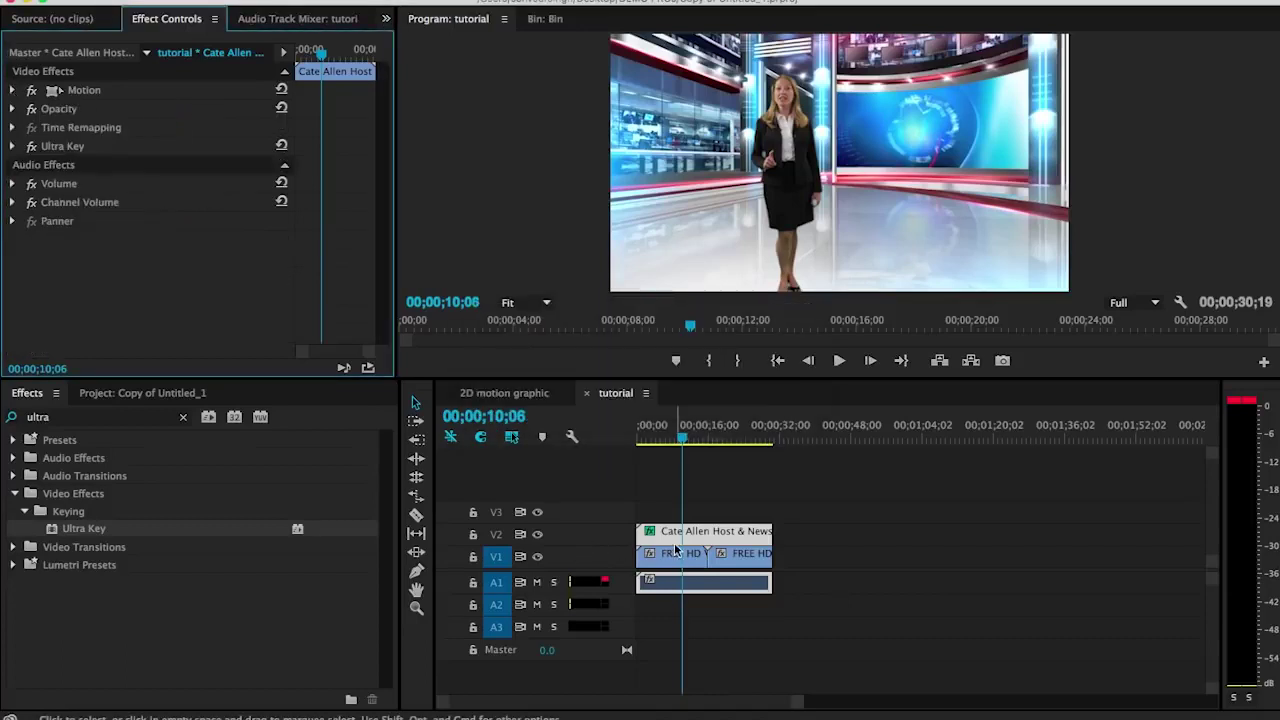
{"action": "left_click", "coordinate": [184, 419]}
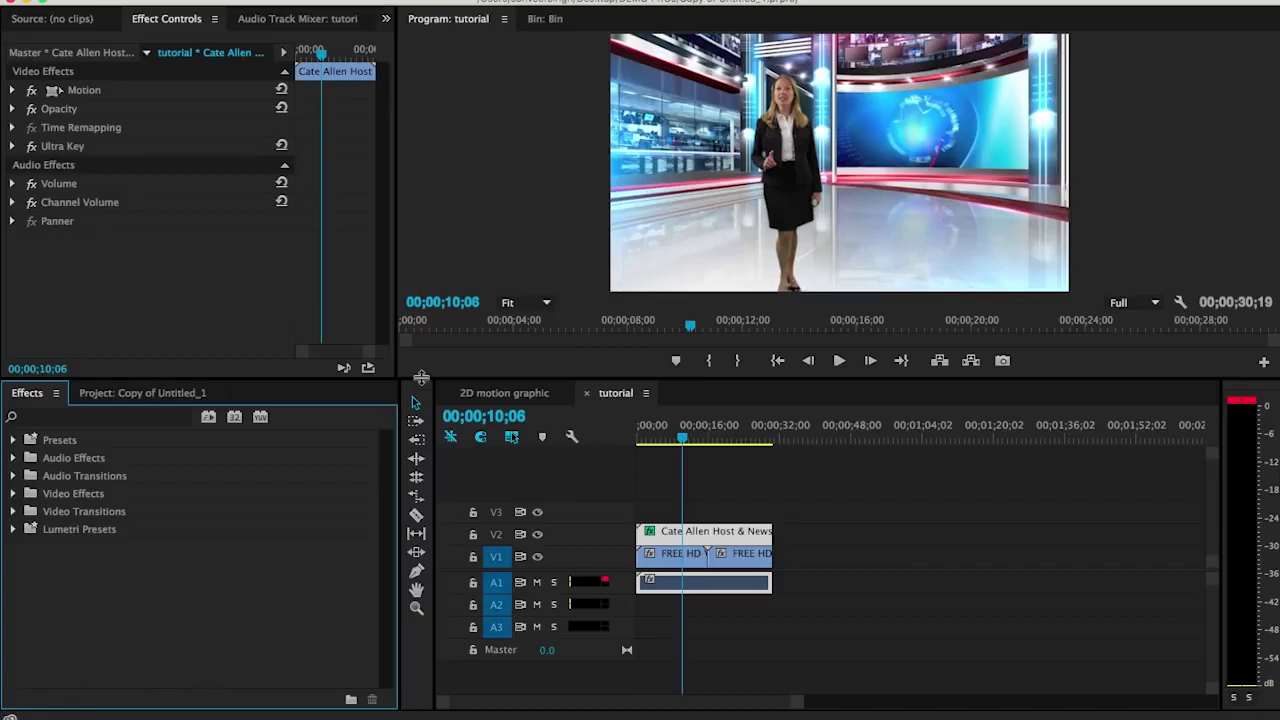
{"action": "left_click", "coordinate": [88, 416]}
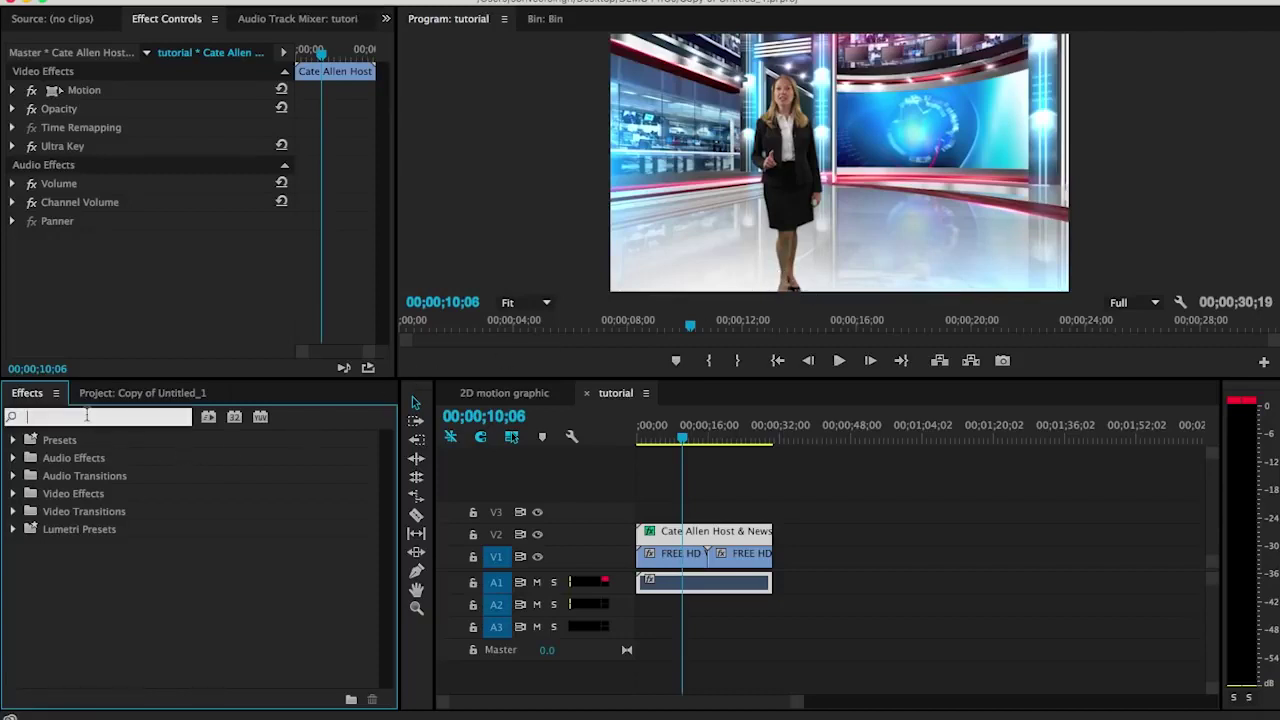
{"action": "type", "text": "fl"}
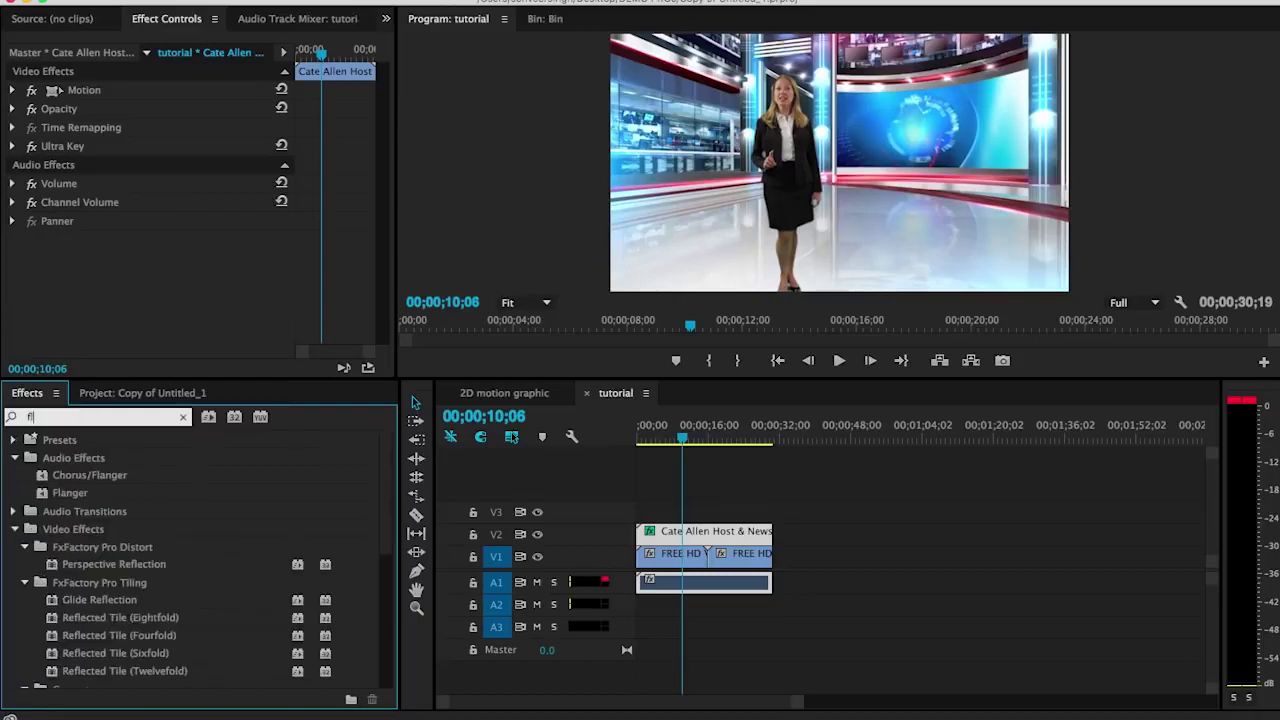
{"action": "type", "text": "ip"}
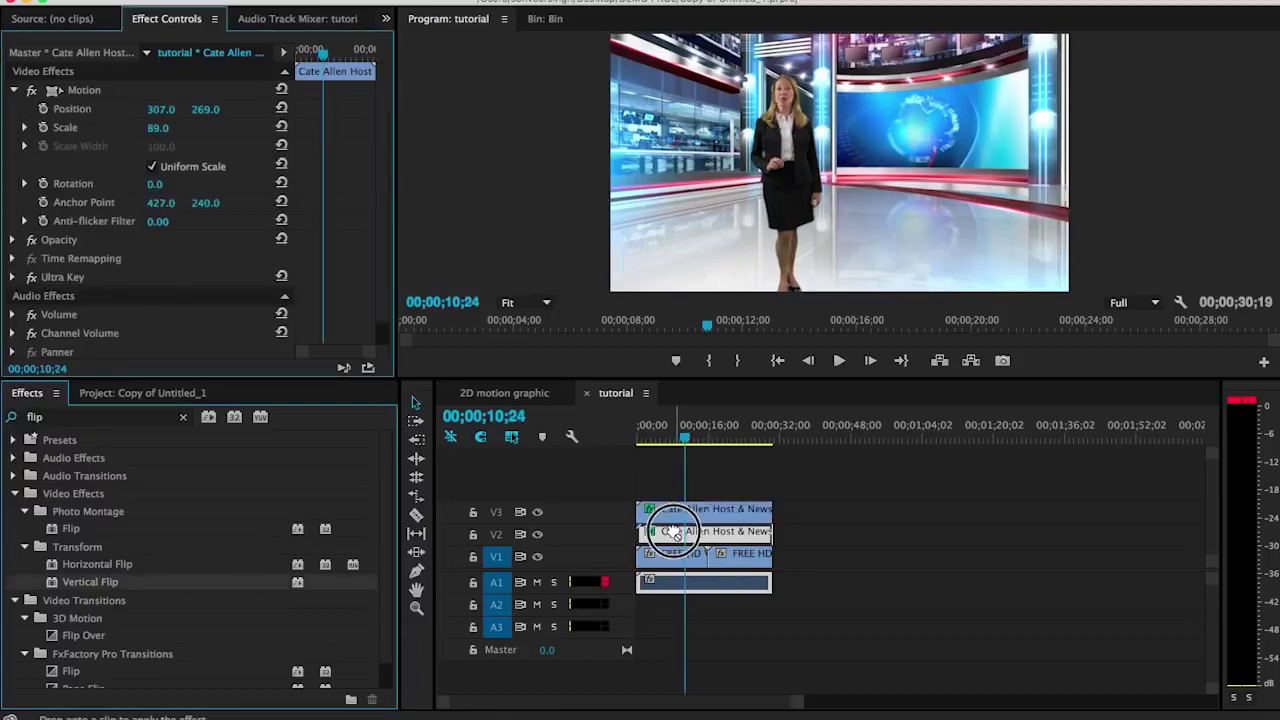
Step: Apply Vertical Flip to the V3 presenter copy and lower it to about Position Y 661
{"action": "left_click_drag", "start_coordinate": [707, 540], "coordinate": [657, 518]}
{"action": "left_click", "coordinate": [538, 512]}
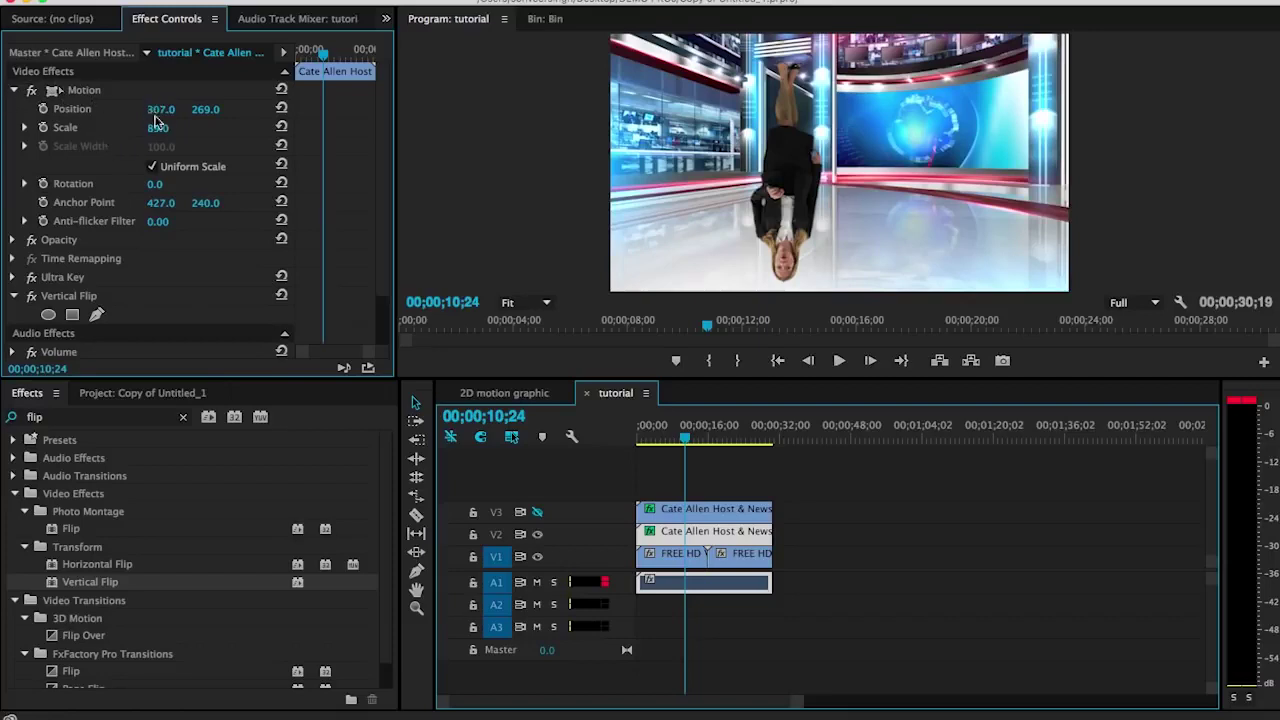
{"action": "mouse_move", "coordinate": [205, 109]}
{"action": "left_mouse_down"}
{"action": "mouse_move", "coordinate": [260, 109]}
{"action": "mouse_move", "coordinate": [212, 109]}
{"action": "left_mouse_up"}
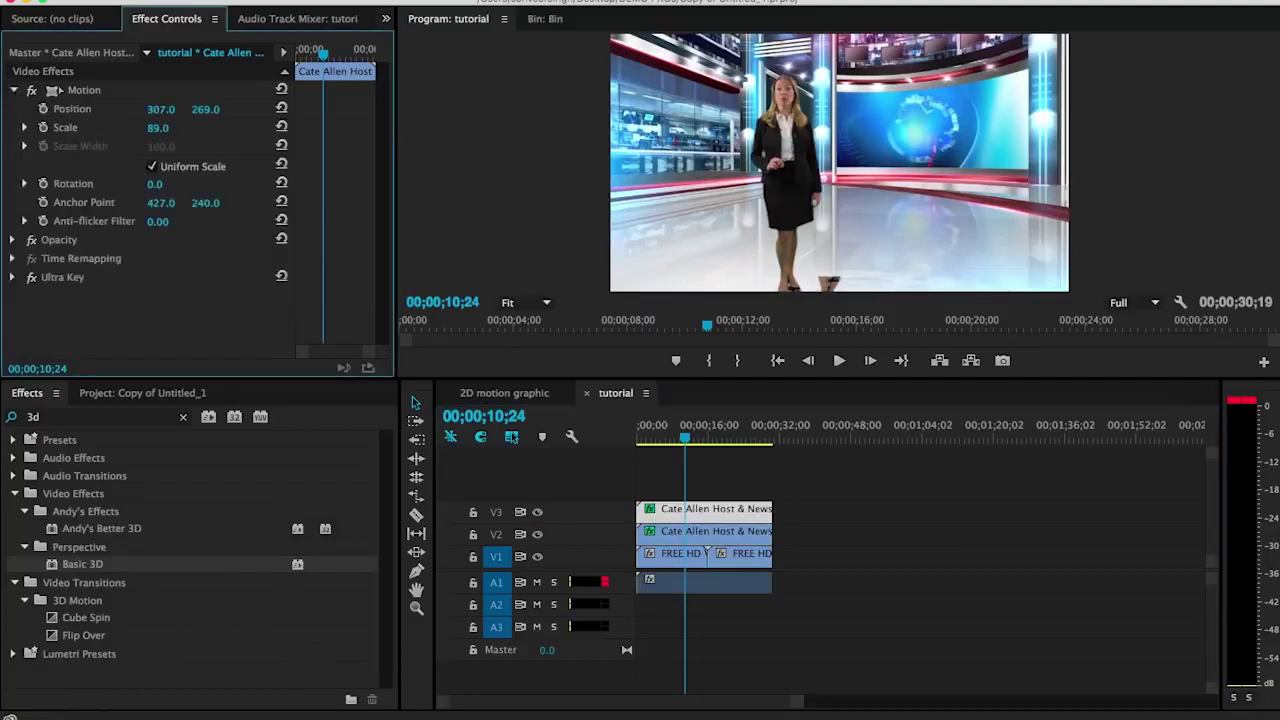
Step: Shift the presenter left and align the flipped reflection under her feet at Position 293, 642
{"action": "mouse_move", "coordinate": [160, 109]}
{"action": "left_mouse_down"}
{"action": "mouse_move", "coordinate": [175, 109]}
{"action": "mouse_move", "coordinate": [140, 128]}
{"action": "mouse_move", "coordinate": [226, 112]}
{"action": "mouse_move", "coordinate": [208, 110]}
{"action": "left_mouse_up"}
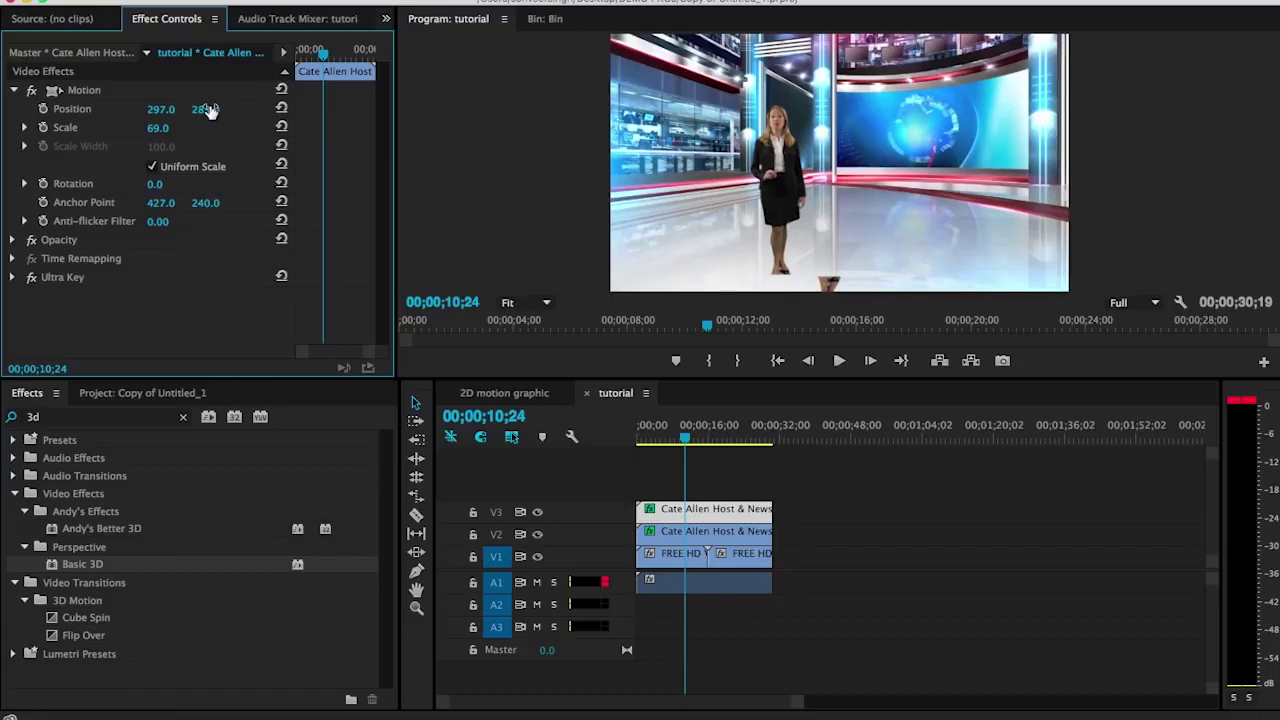
{"action": "left_click", "coordinate": [693, 537]}
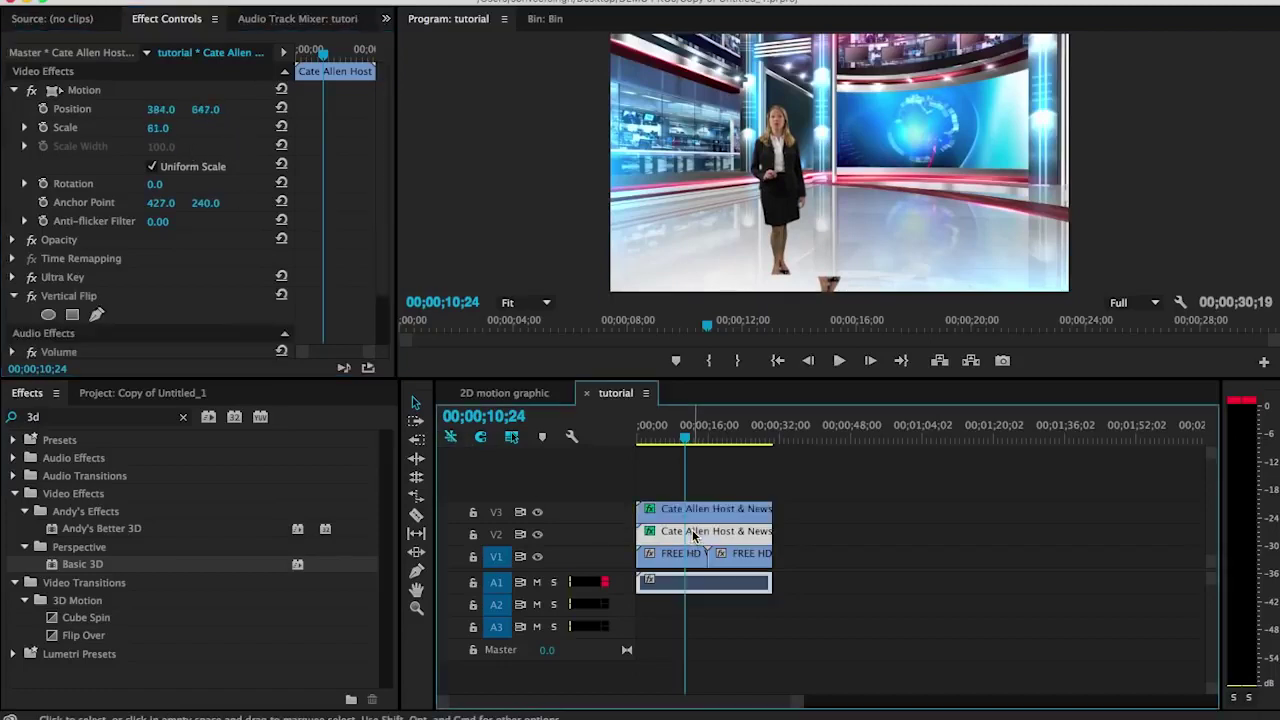
{"action": "left_click_drag", "start_coordinate": [160, 109], "coordinate": [114, 109]}
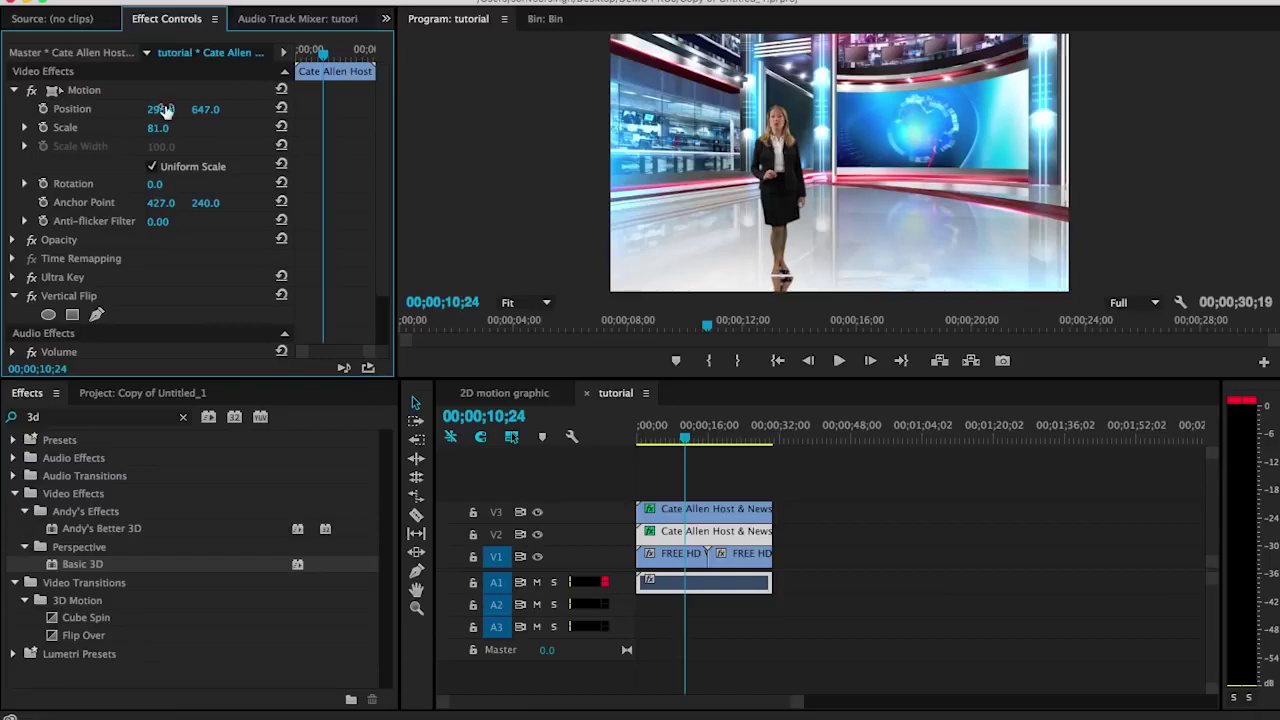
{"action": "left_click_drag", "start_coordinate": [199, 110], "coordinate": [200, 115]}
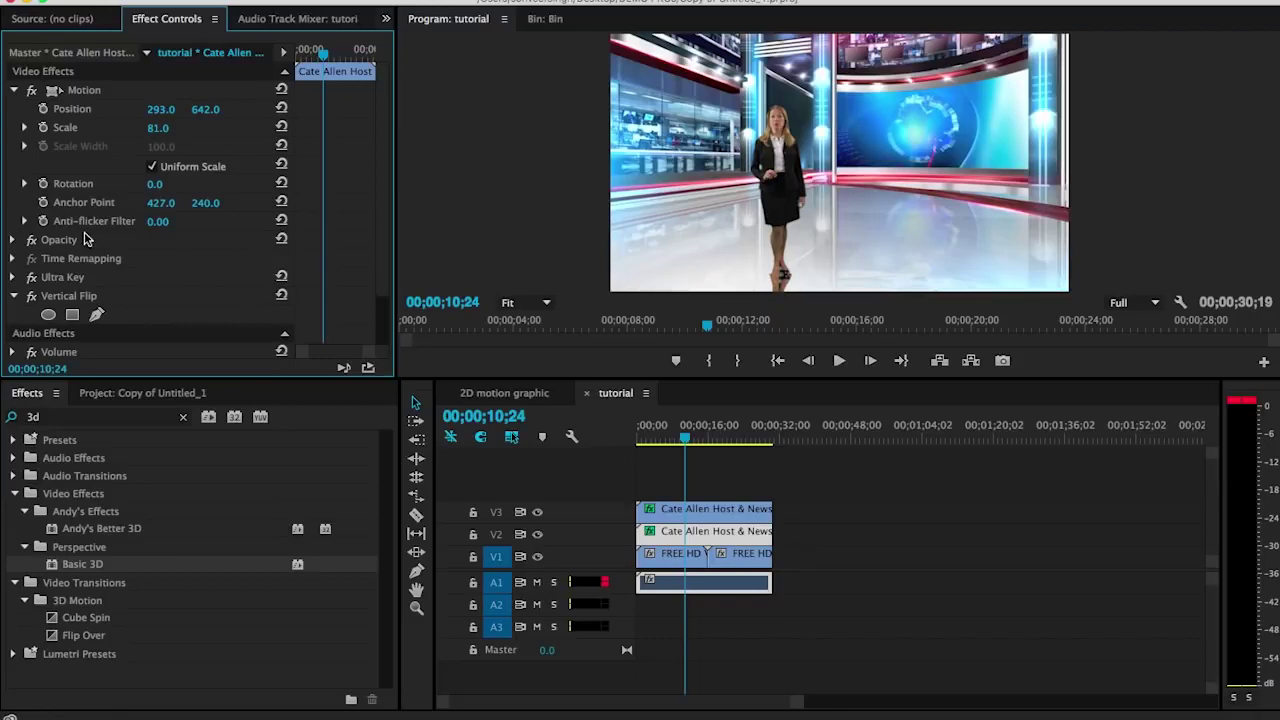
{"action": "left_click", "coordinate": [13, 240]}
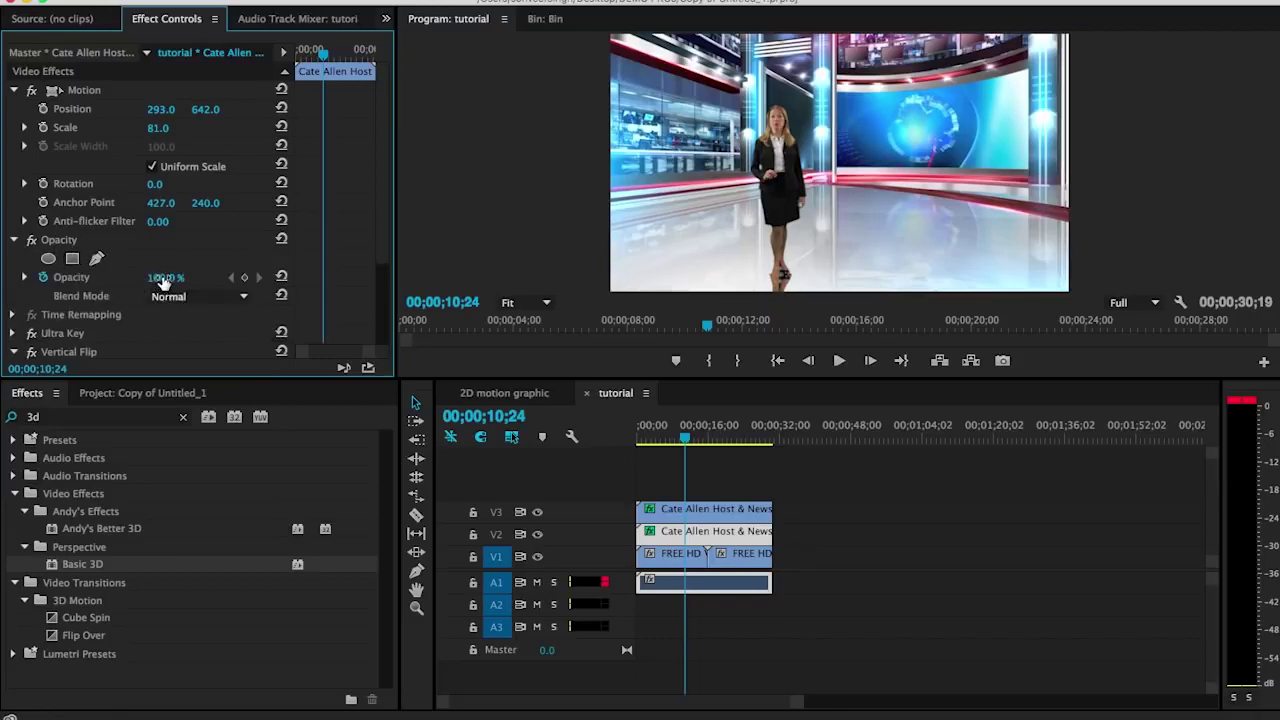
Step: Lower the reflection's Opacity to 64% and move the playhead back toward the start
{"action": "left_click_drag", "start_coordinate": [165, 277], "coordinate": [145, 277]}
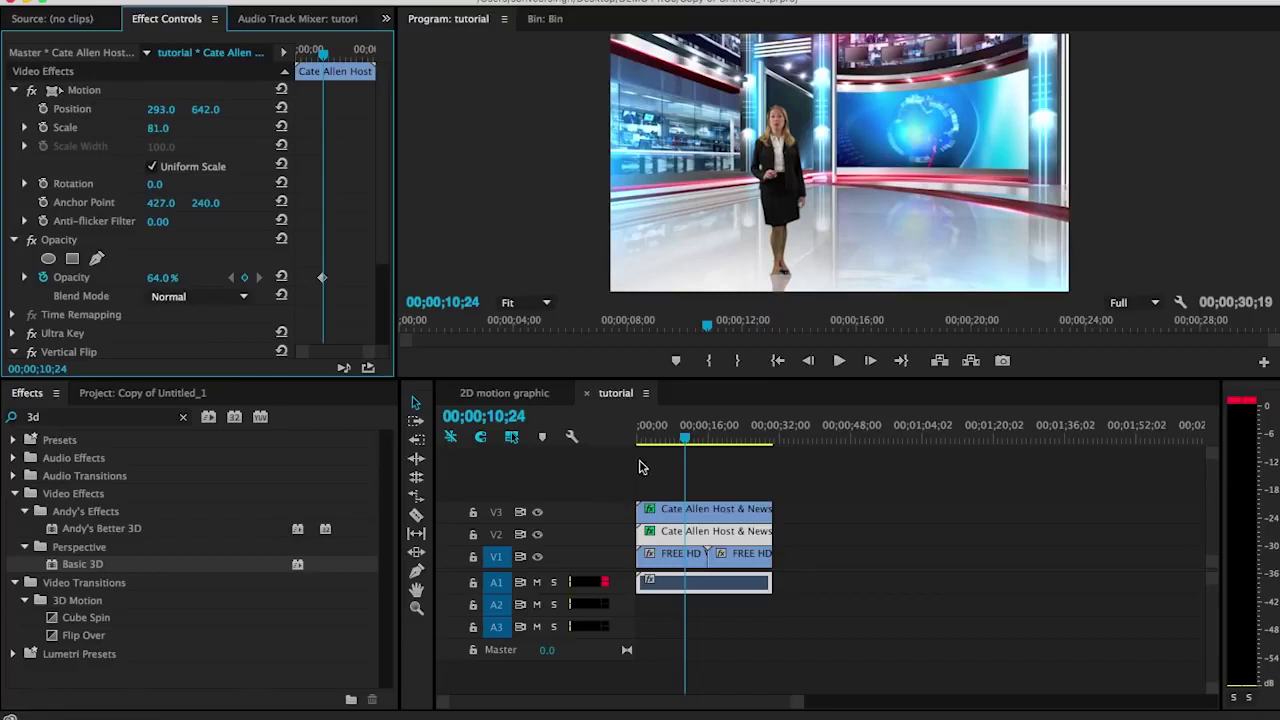
{"action": "left_click_drag", "start_coordinate": [686, 437], "coordinate": [641, 450]}
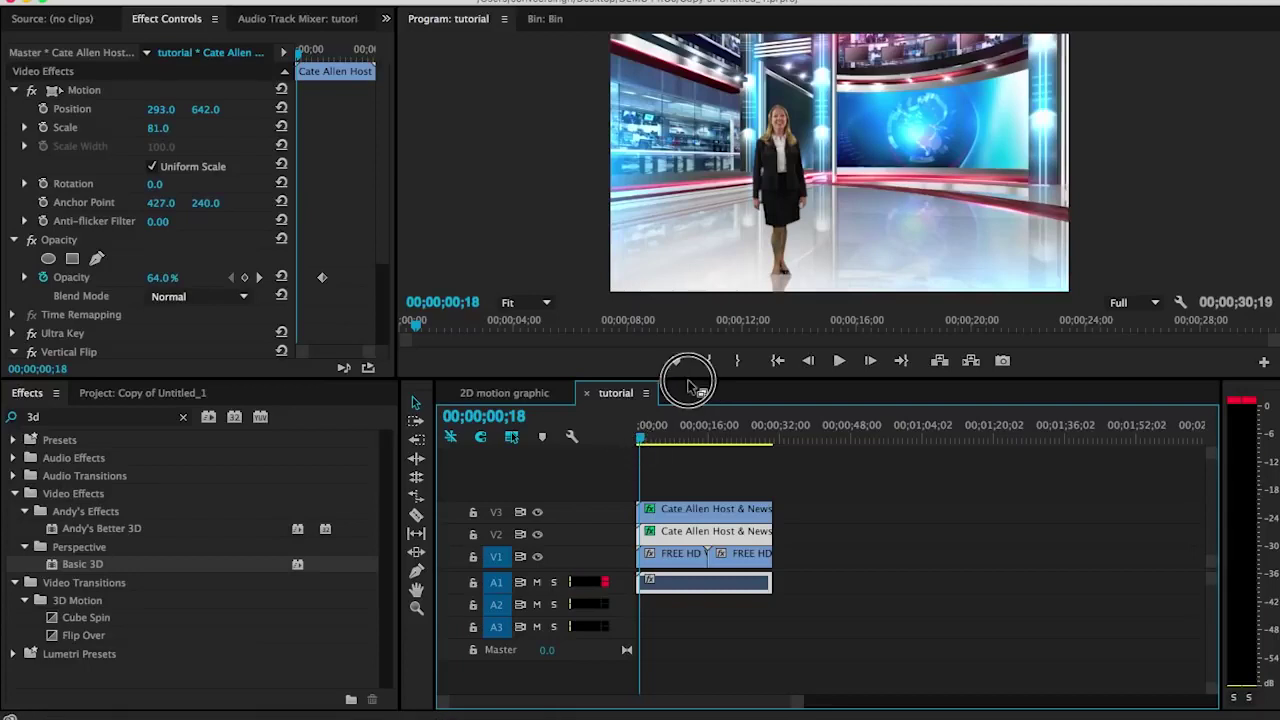
{"action": "left_click", "coordinate": [715, 507]}
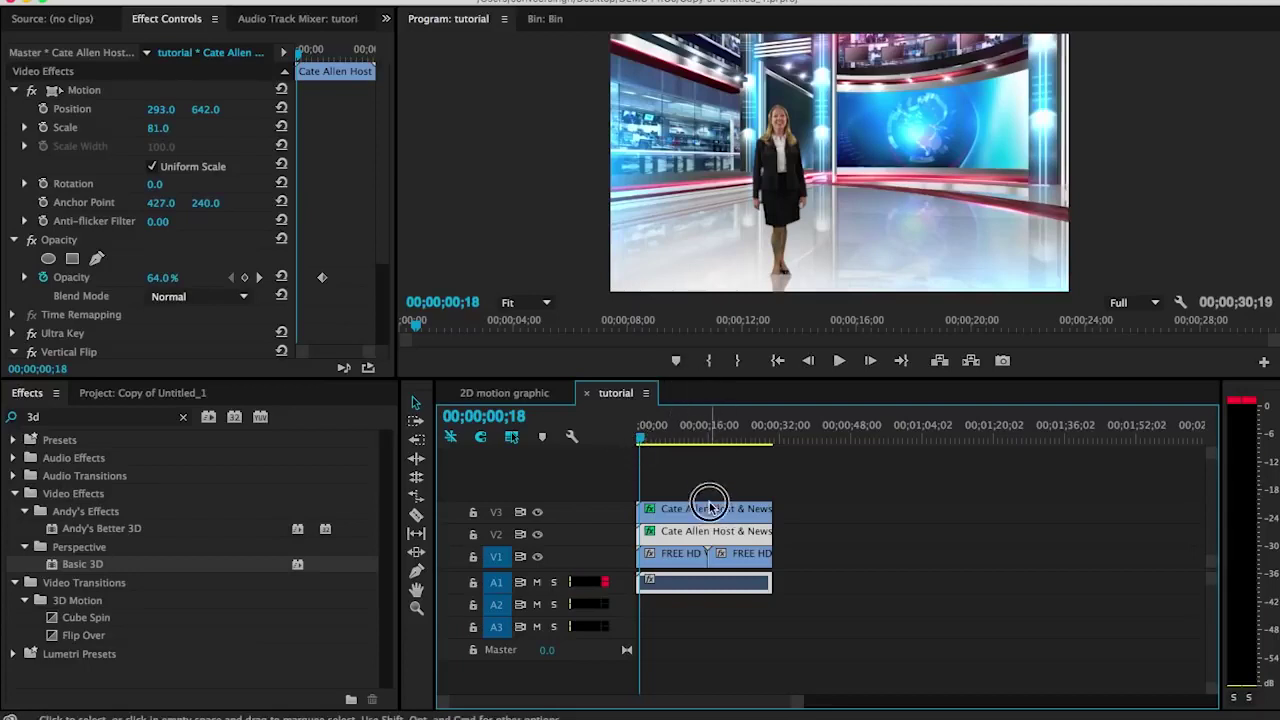
{"action": "left_click", "coordinate": [690, 370]}
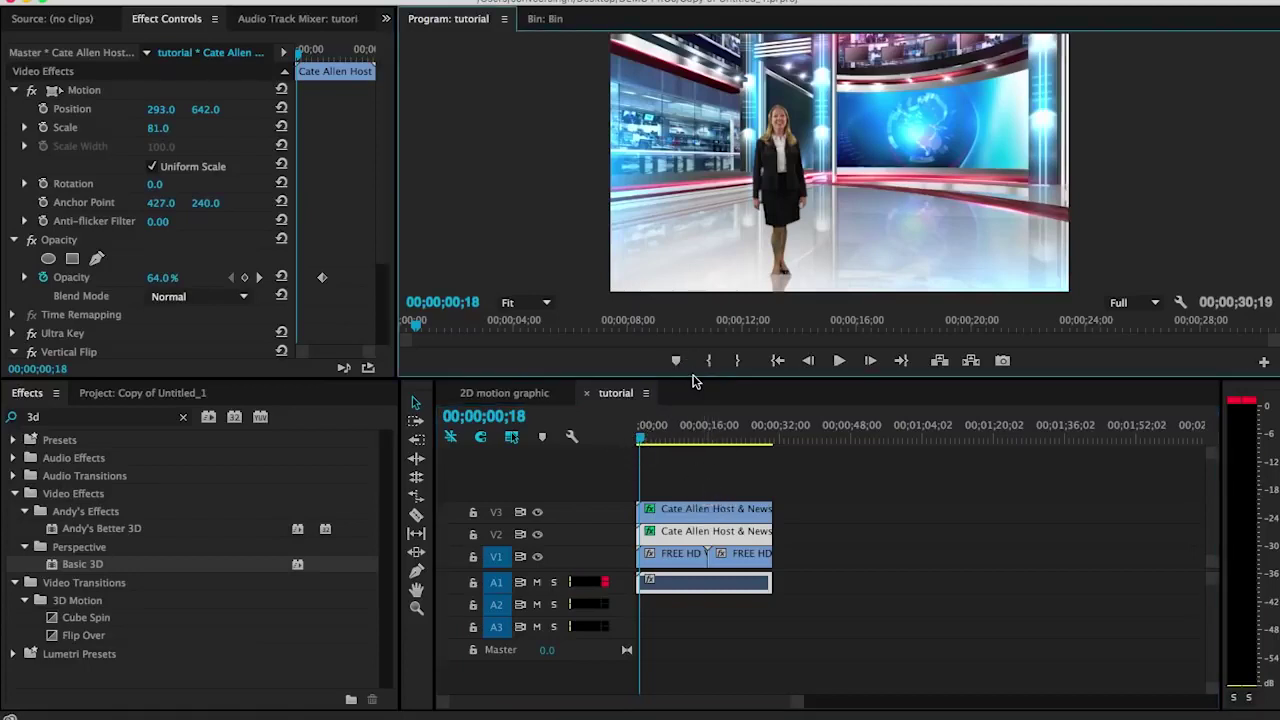
{"action": "left_click_drag", "start_coordinate": [694, 379], "coordinate": [707, 509]}
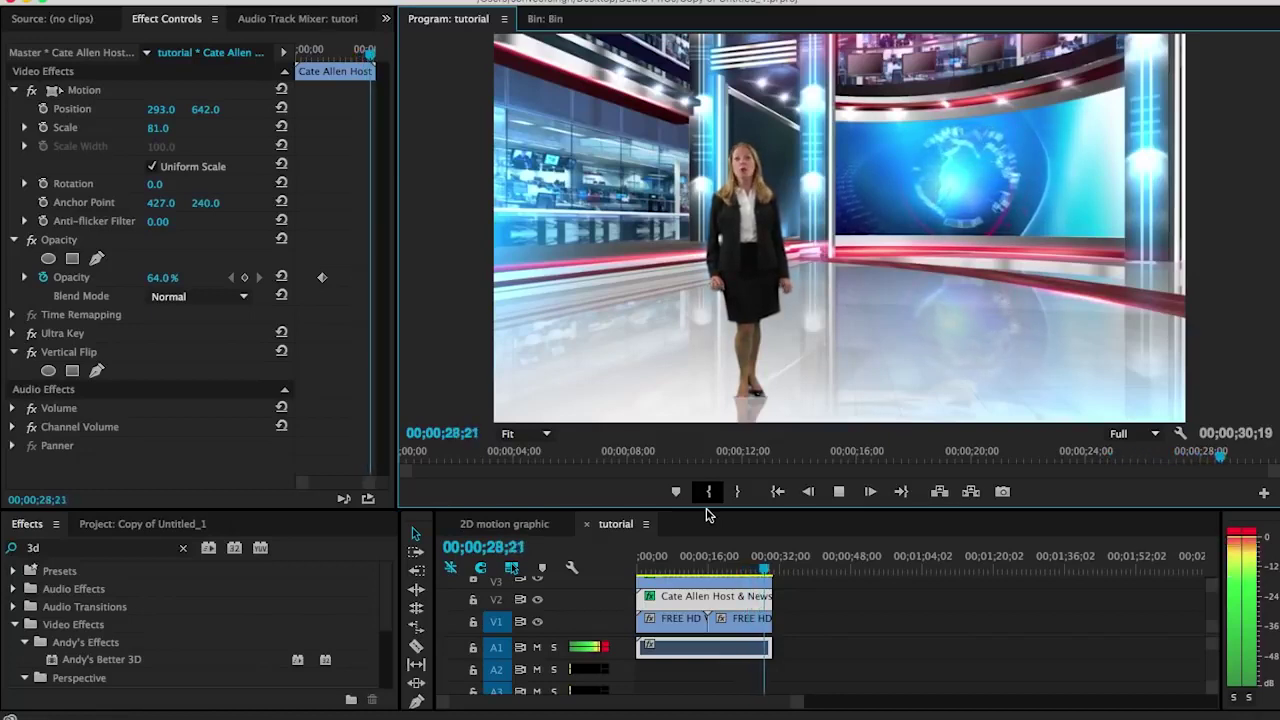
{"action": "key", "text": "space"}
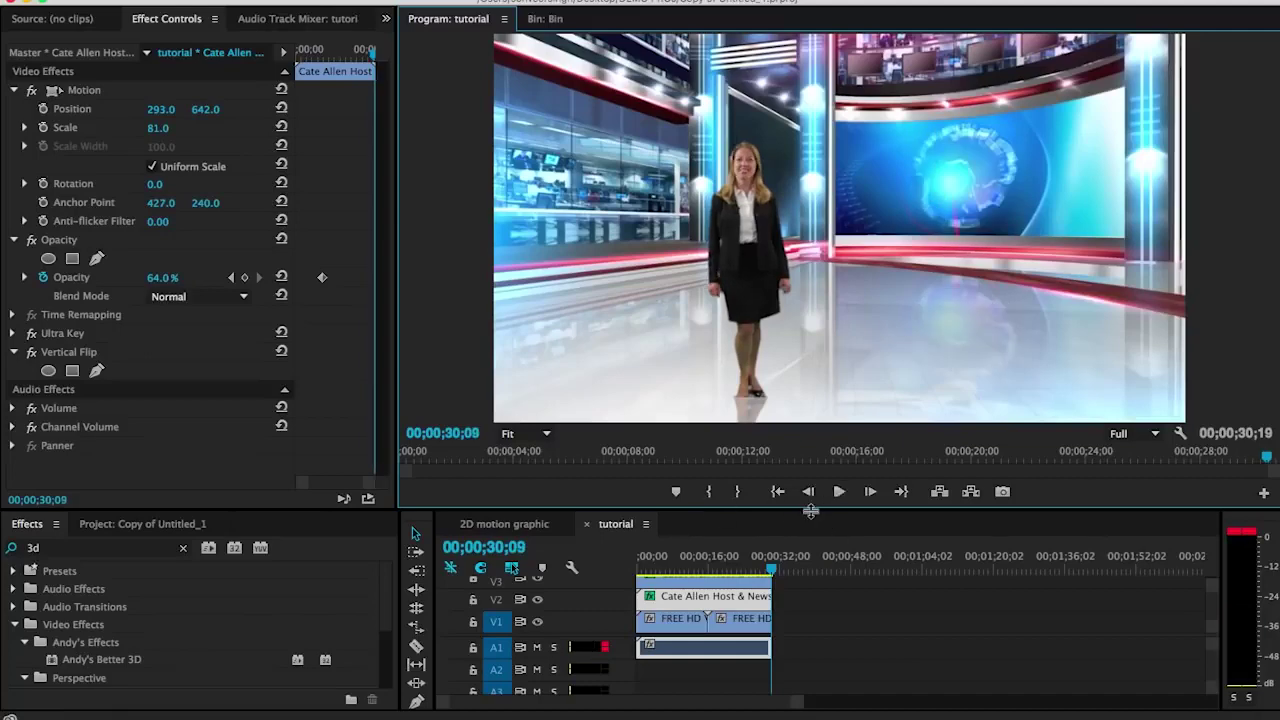
{"action": "left_click_drag", "start_coordinate": [811, 511], "coordinate": [803, 350]}
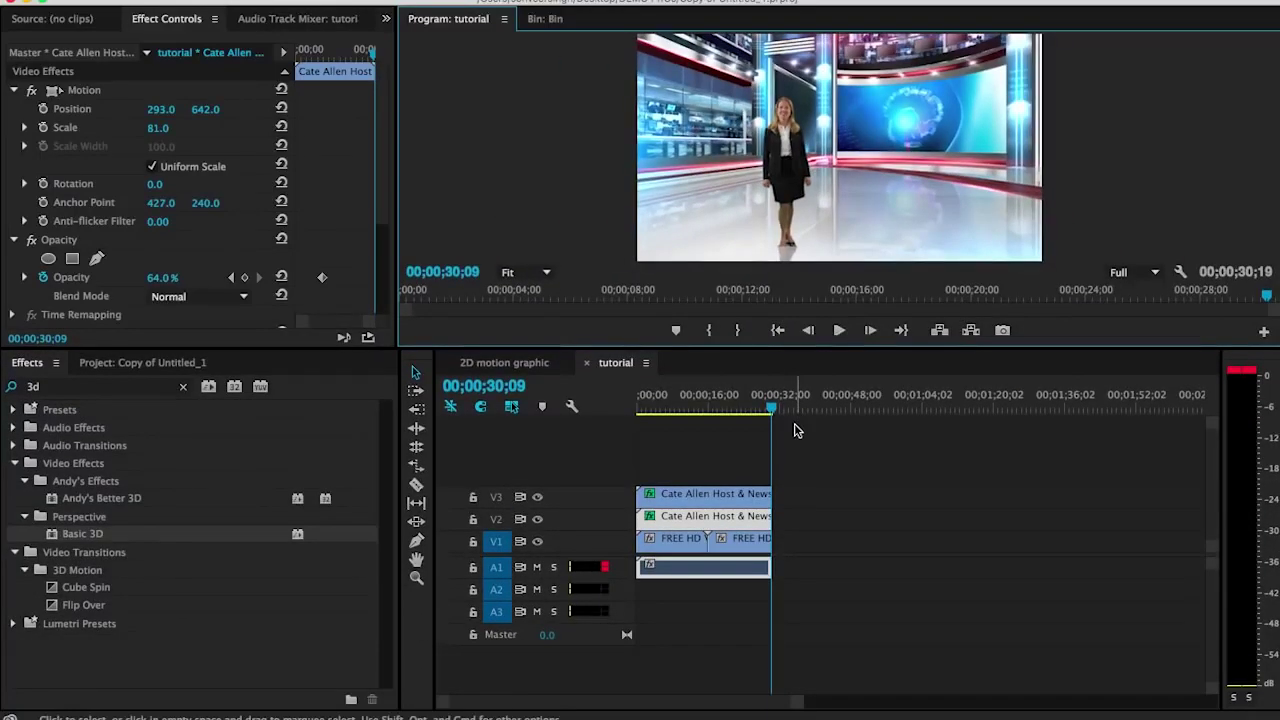
Step: Load the V3 presenter clip at 12;24 into the Source monitor and enlarge both monitors side by side
{"action": "left_click", "coordinate": [694, 398]}
{"action": "double_click", "coordinate": [711, 495]}
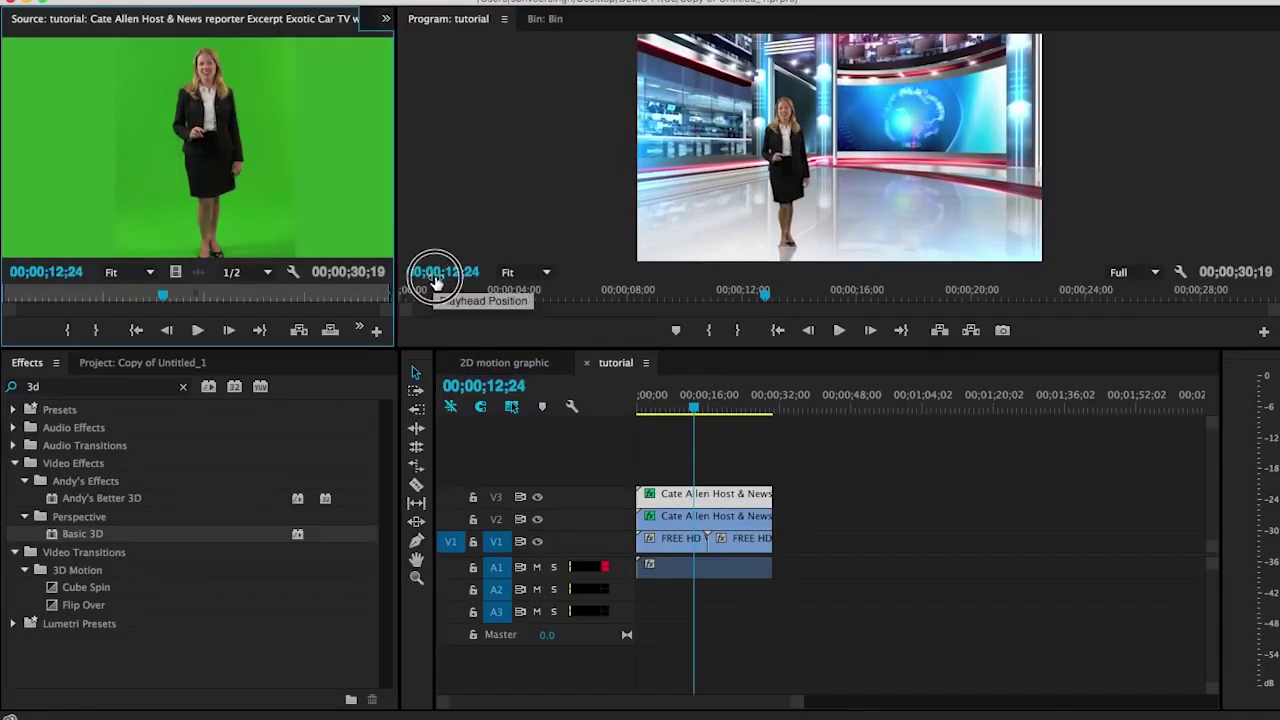
{"action": "left_click_drag", "start_coordinate": [397, 233], "coordinate": [440, 233]}
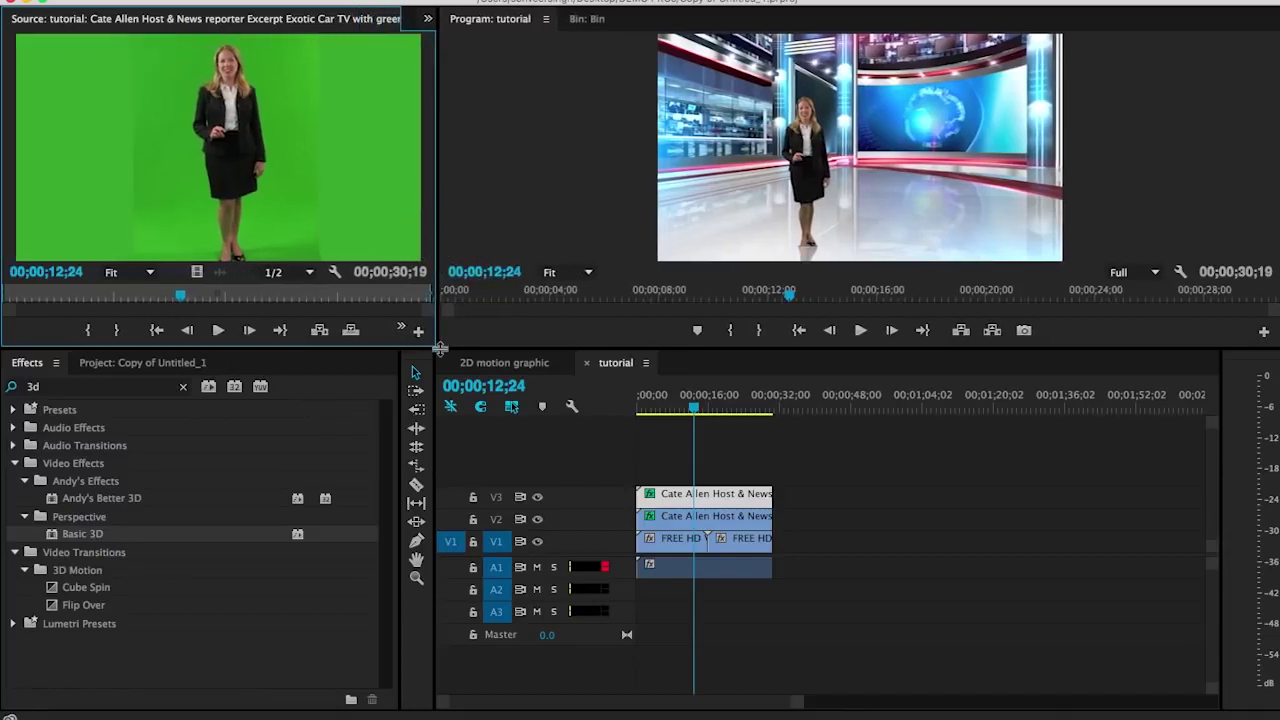
{"action": "left_click_drag", "start_coordinate": [440, 347], "coordinate": [465, 545]}
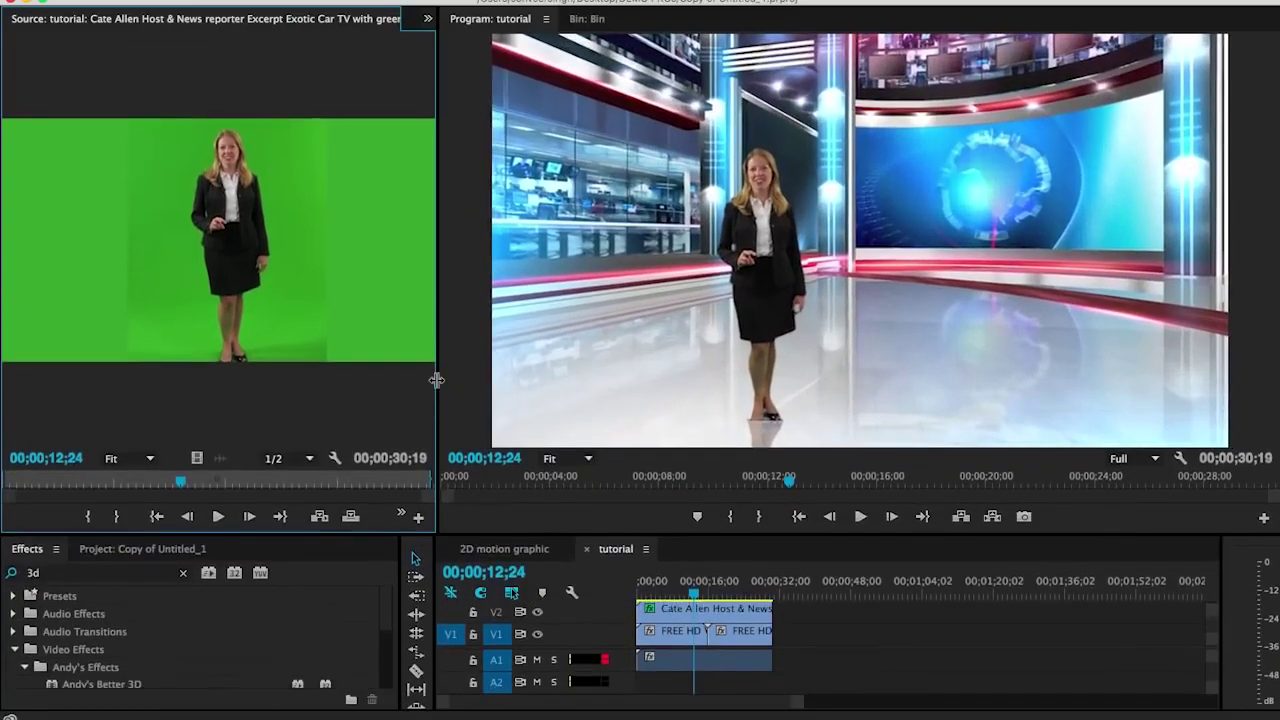
{"action": "left_click_drag", "start_coordinate": [437, 379], "coordinate": [558, 391]}
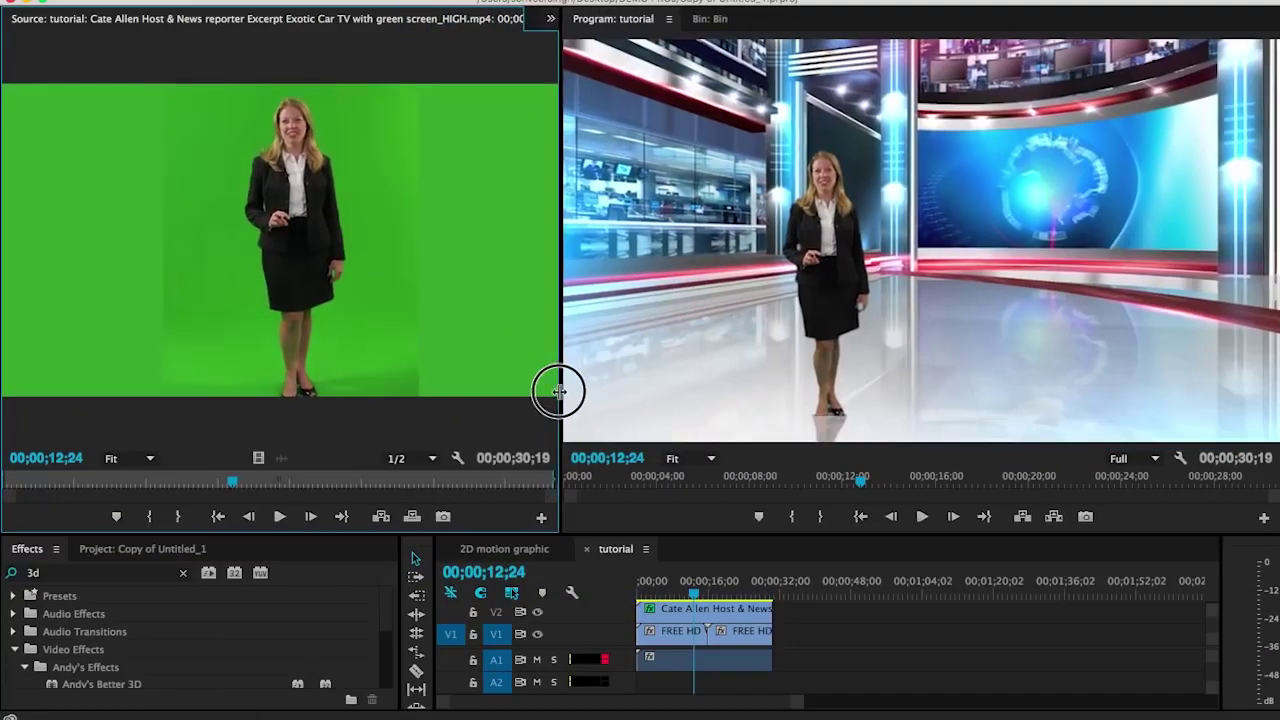
{"action": "left_click_drag", "start_coordinate": [558, 391], "coordinate": [575, 390]}
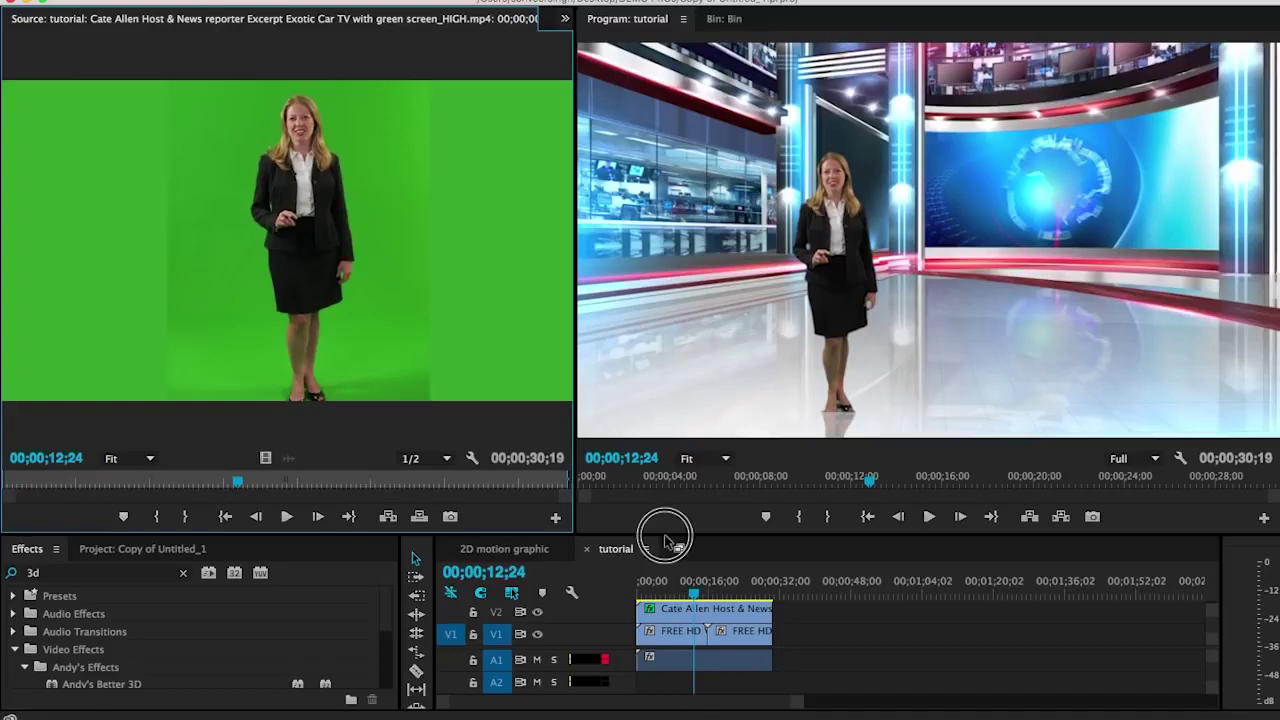
Step: Play the composite from the start, resize the panels, and save the project
{"action": "left_click_drag", "start_coordinate": [665, 536], "coordinate": [665, 492]}
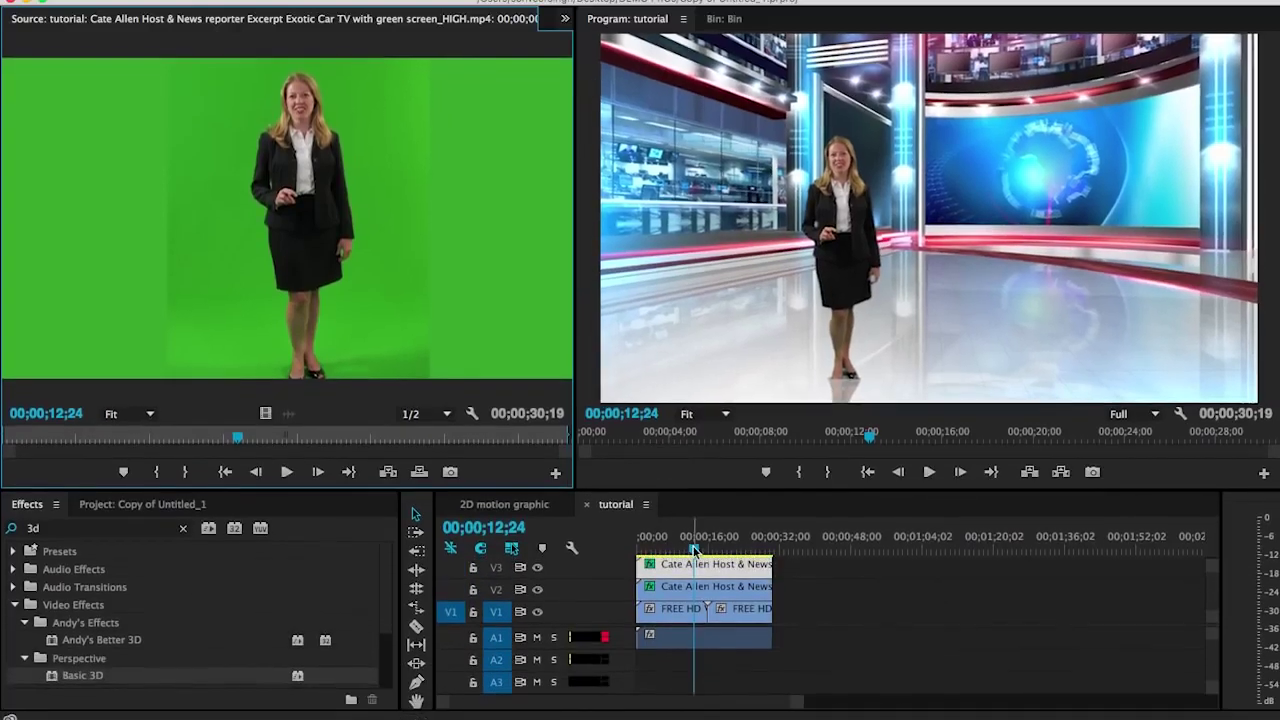
{"action": "left_click_drag", "start_coordinate": [695, 548], "coordinate": [636, 557]}
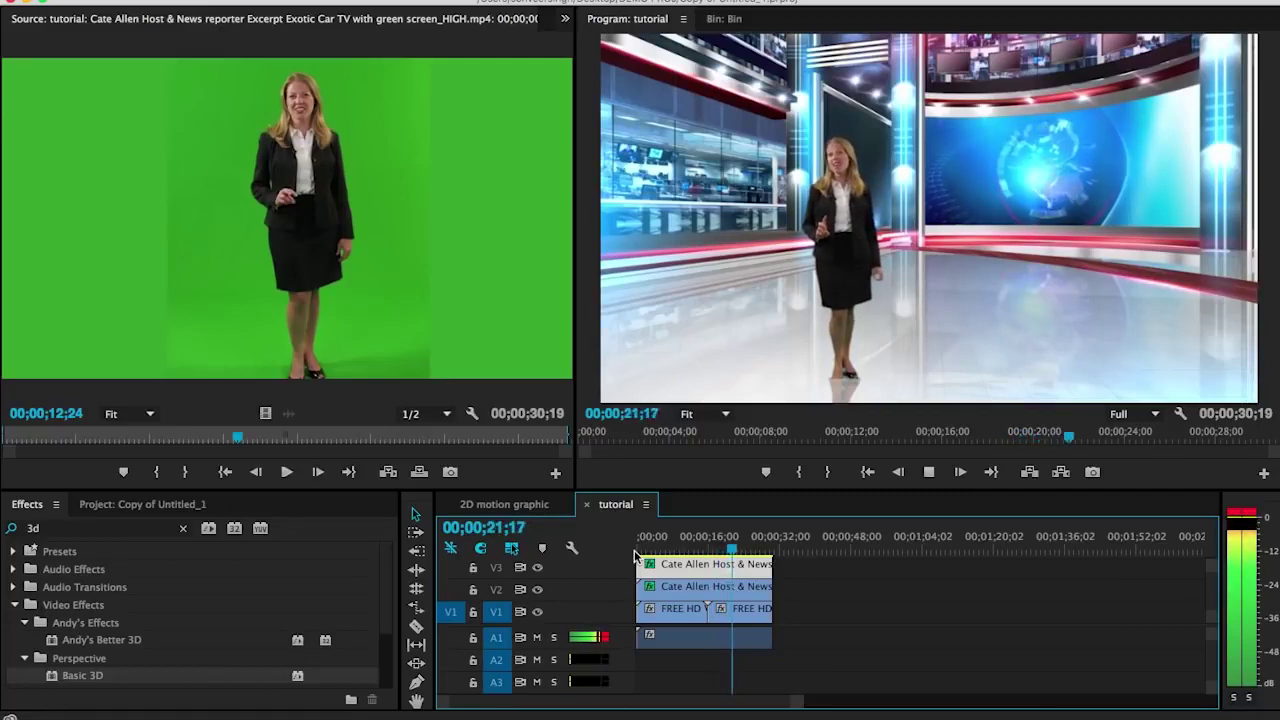
{"action": "key", "text": "space"}
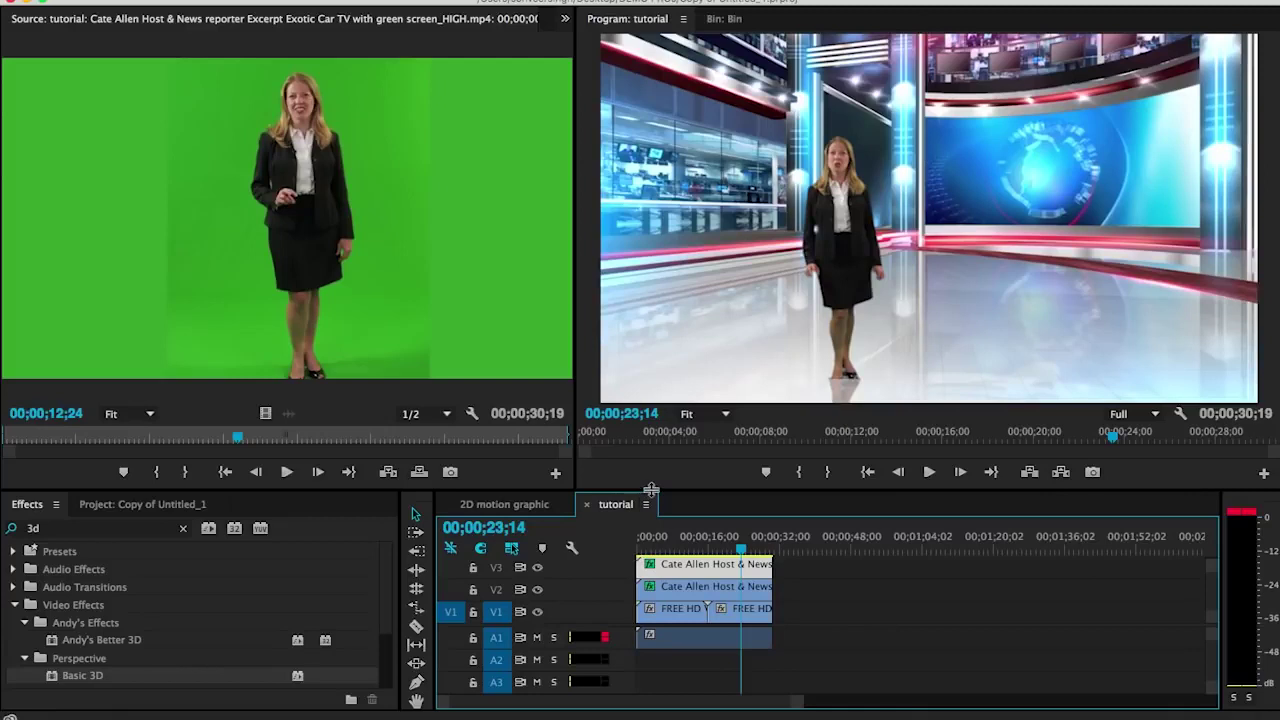
{"action": "left_click_drag", "start_coordinate": [651, 490], "coordinate": [647, 389]}
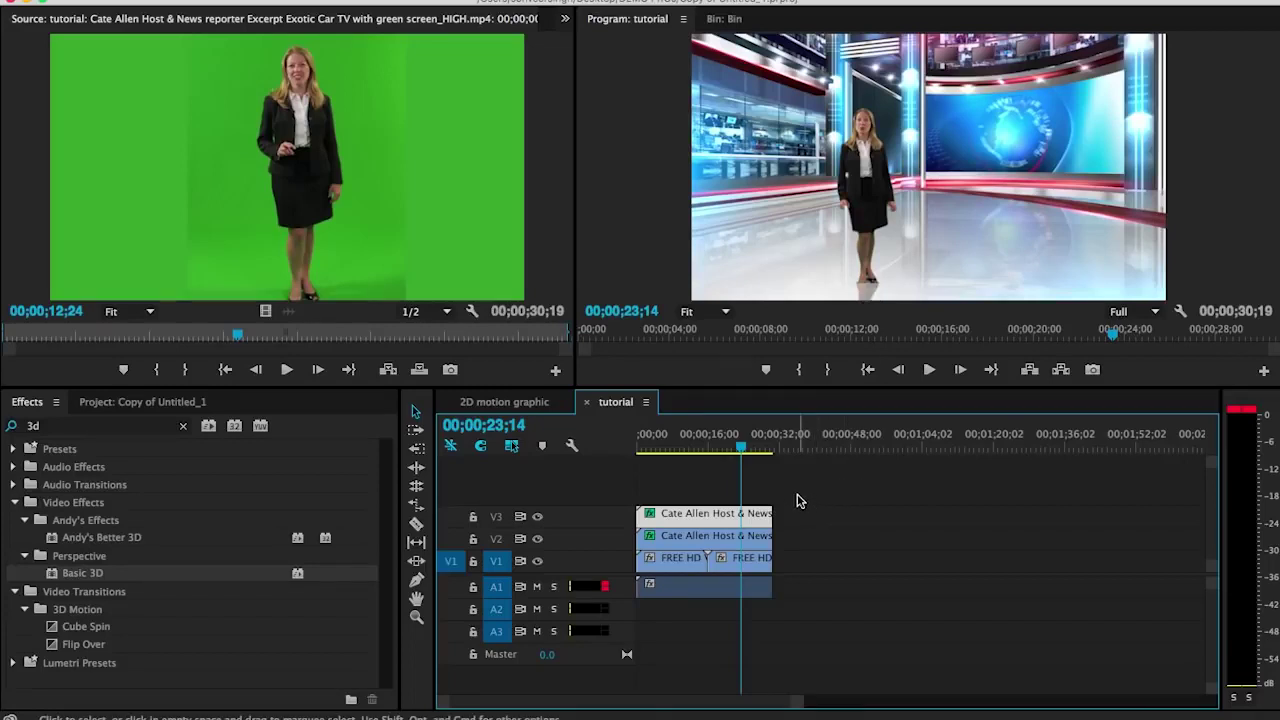
{"action": "key", "text": "ctrl+s"}
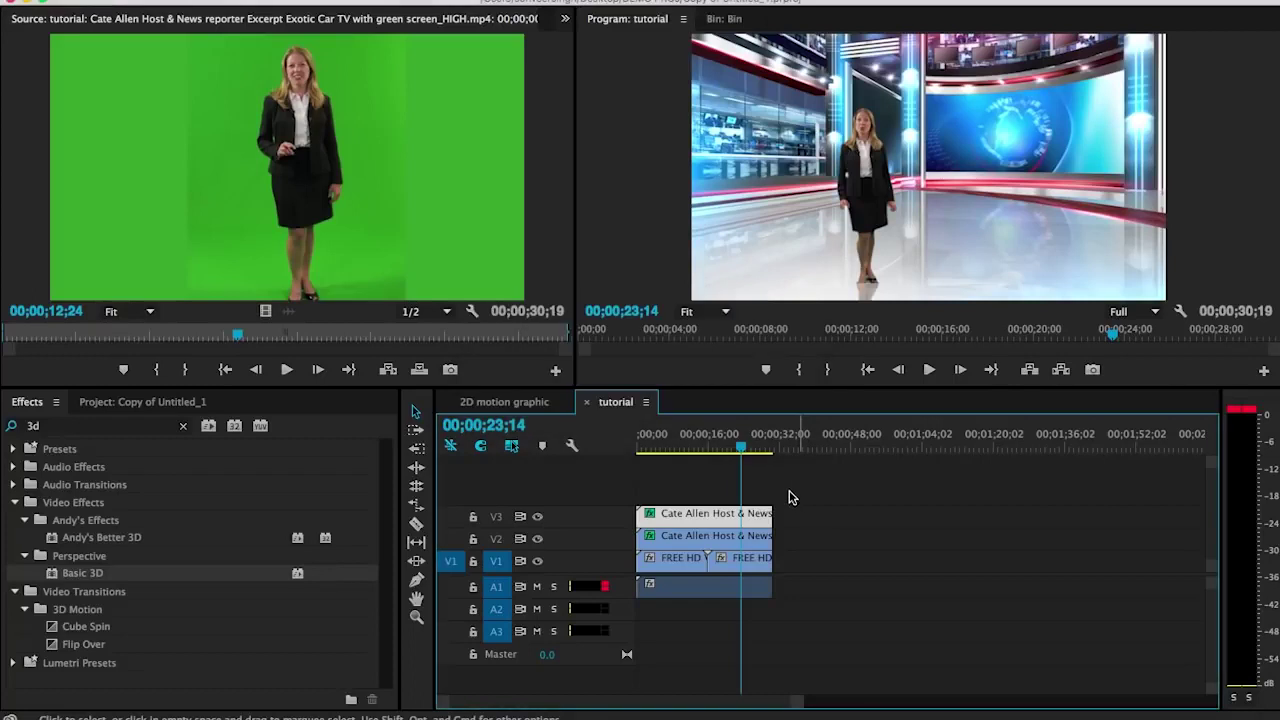